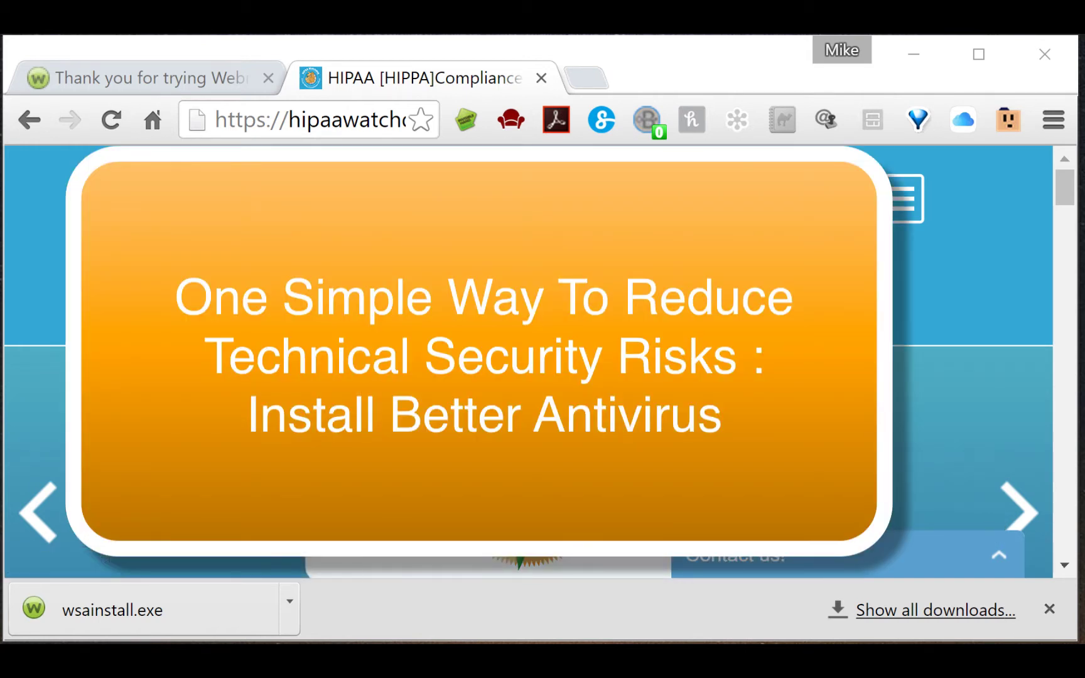
# - Switch to the Webroot thank-you tab and run the downloaded wsainstall.exe installer
pyautogui.click(162, 80)
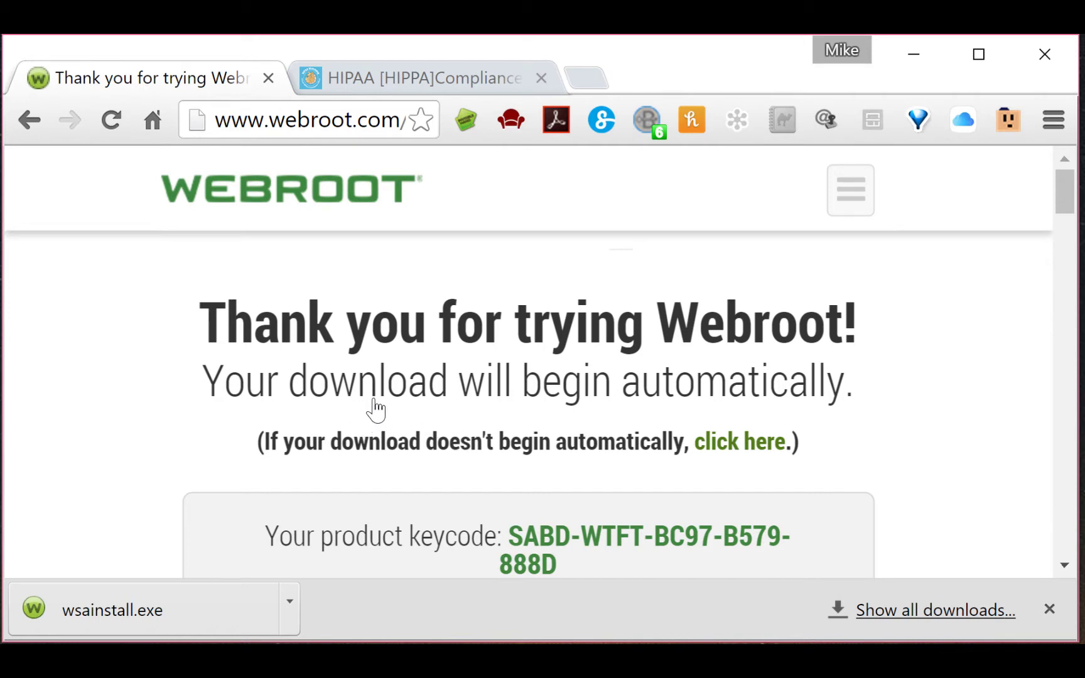
pyautogui.scroll(-2, 394, 365)
pyautogui.scroll(2, 396, 363)
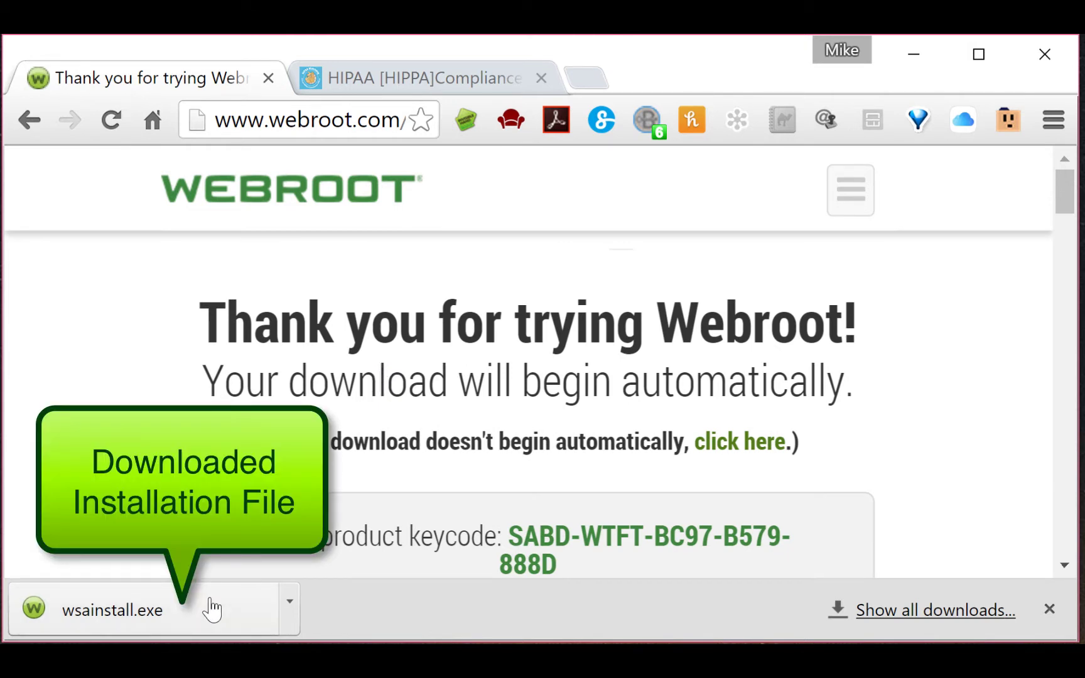
pyautogui.click(211, 608)
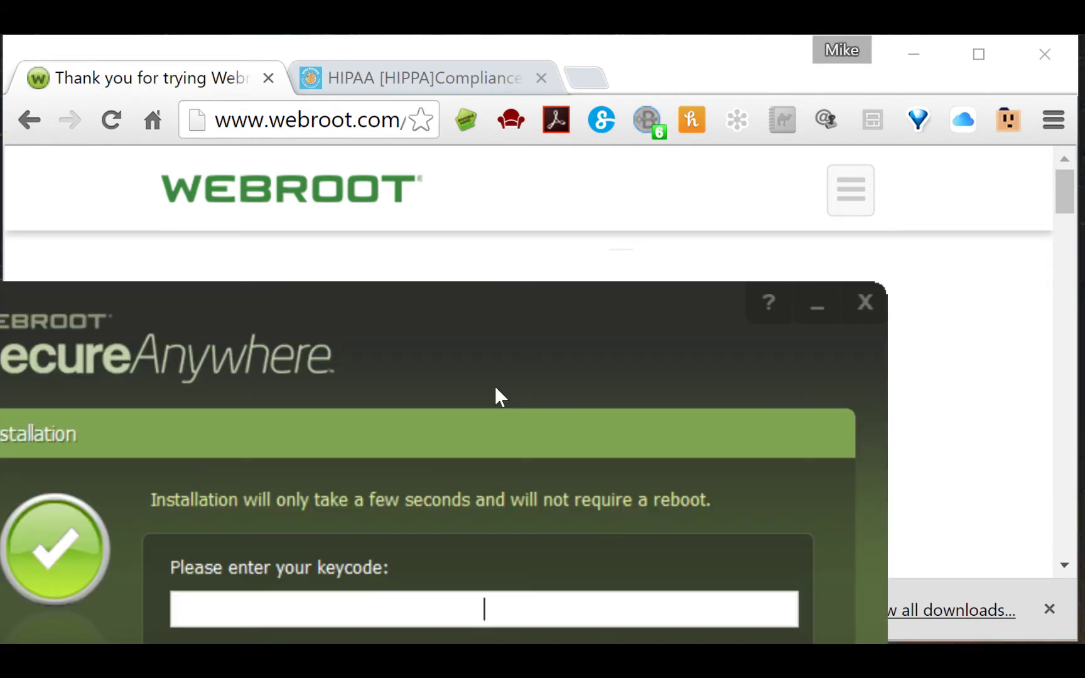
# - Copy the product keycode from the Webroot thank-you page
pyautogui.moveTo(405, 300); pyautogui.dragTo(421, 643)
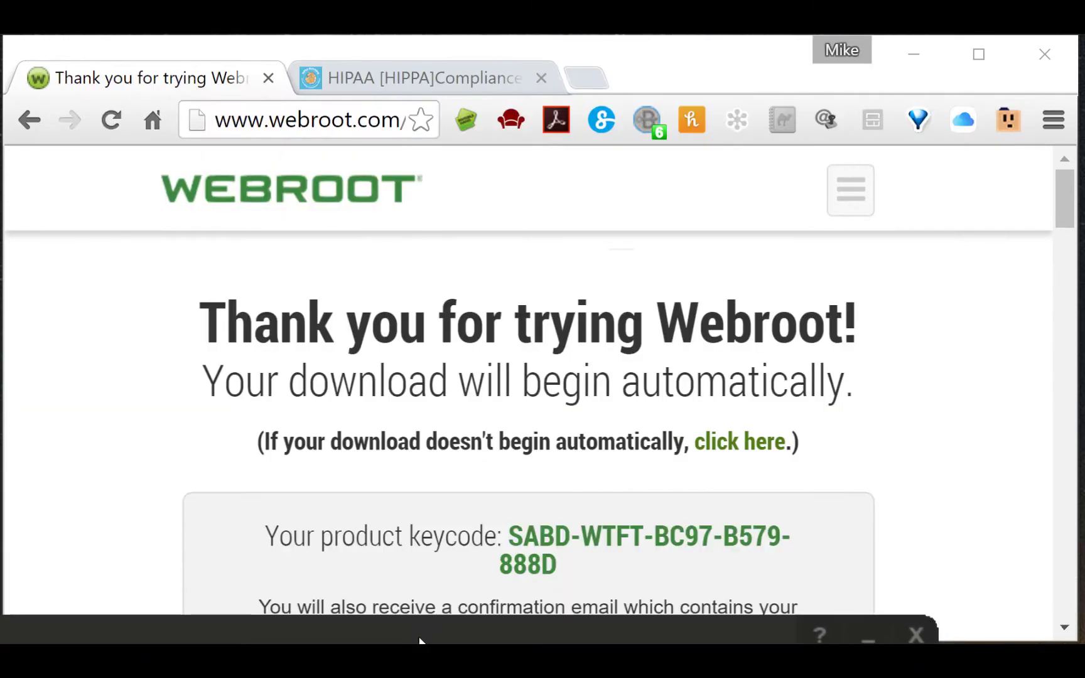
pyautogui.click(513, 537)
pyautogui.moveTo(514, 537); pyautogui.dragTo(569, 571)
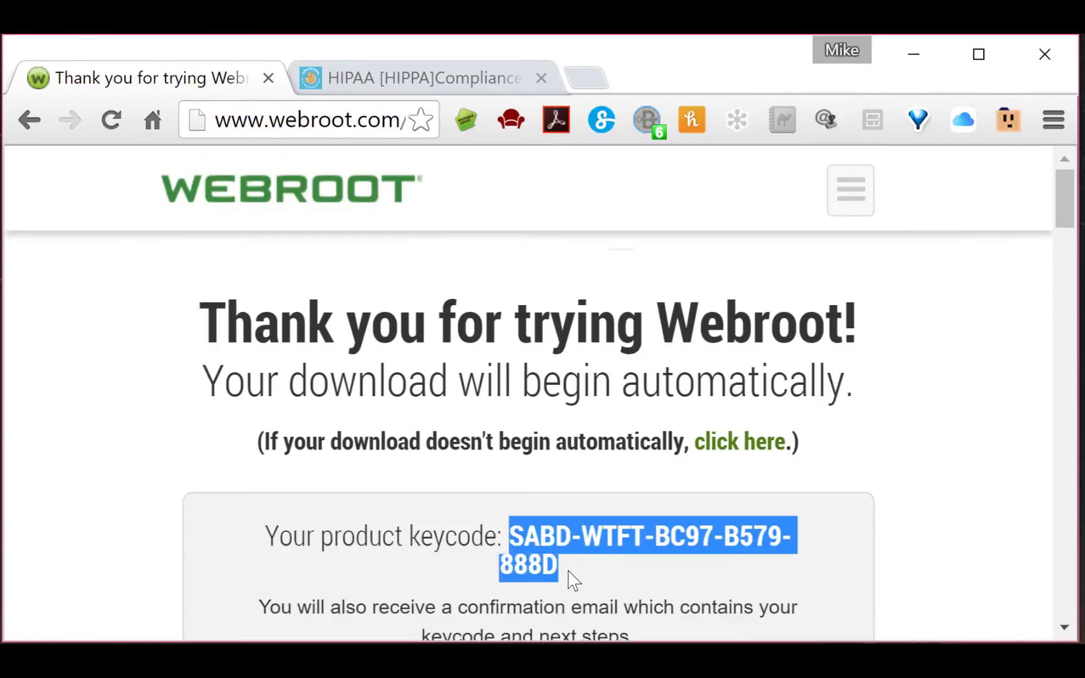
pyautogui.rightClick(572, 527)
pyautogui.click(598, 541)
# - Paste the copied keycode into the installer's keycode field
pyautogui.hotkey('alt', 'Tab')
pyautogui.moveTo(533, 631); pyautogui.dragTo(537, 98)
pyautogui.click(460, 380)
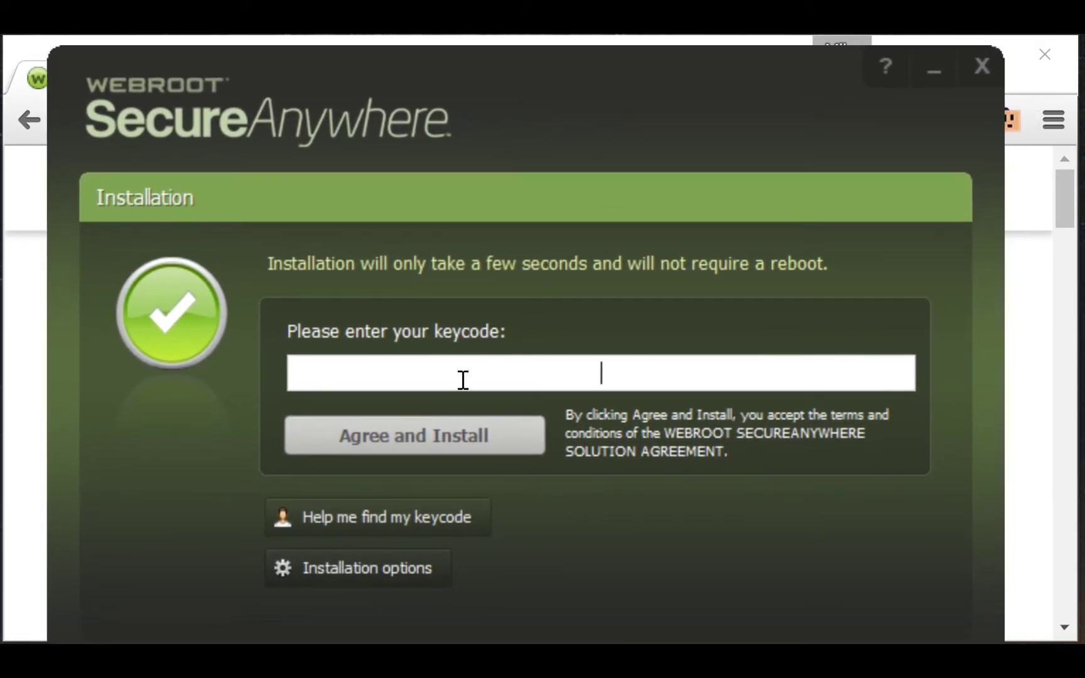
pyautogui.rightClick(615, 376)
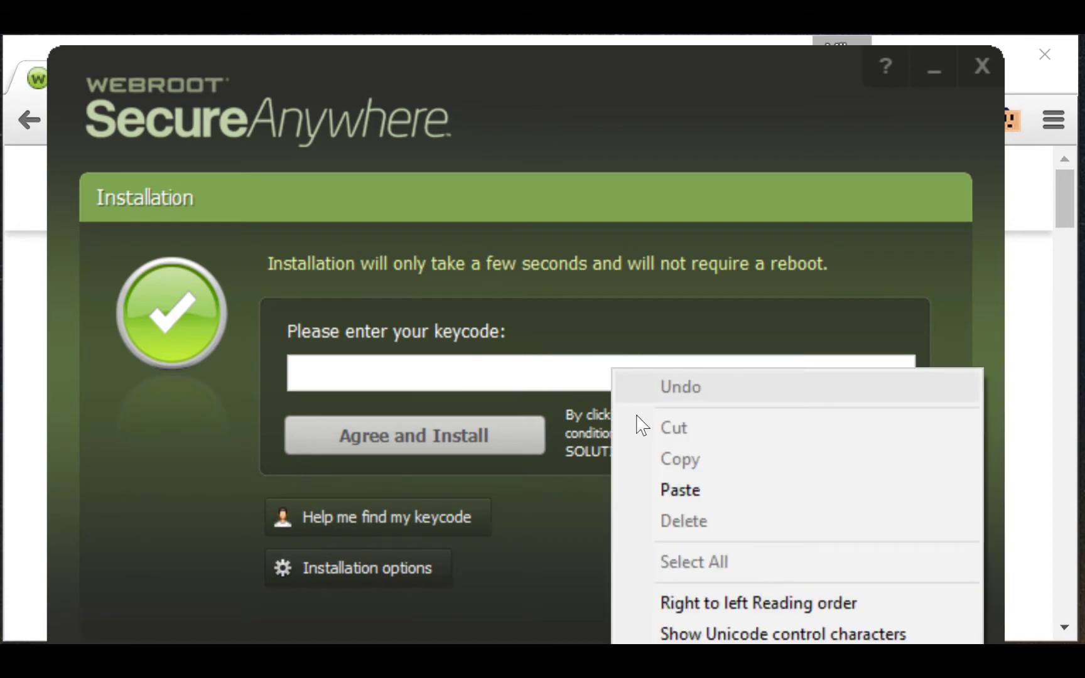
pyautogui.click(636, 487)
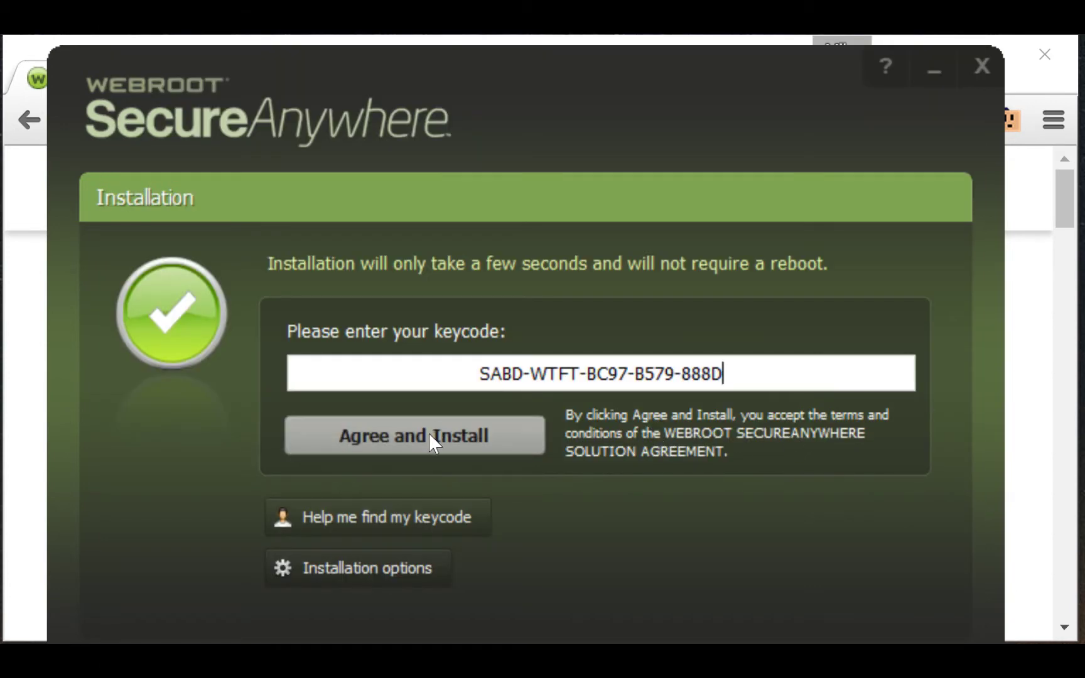
# - Agree to the terms and activate the 14-day trial until the Register Now screen appears
pyautogui.click(429, 433)
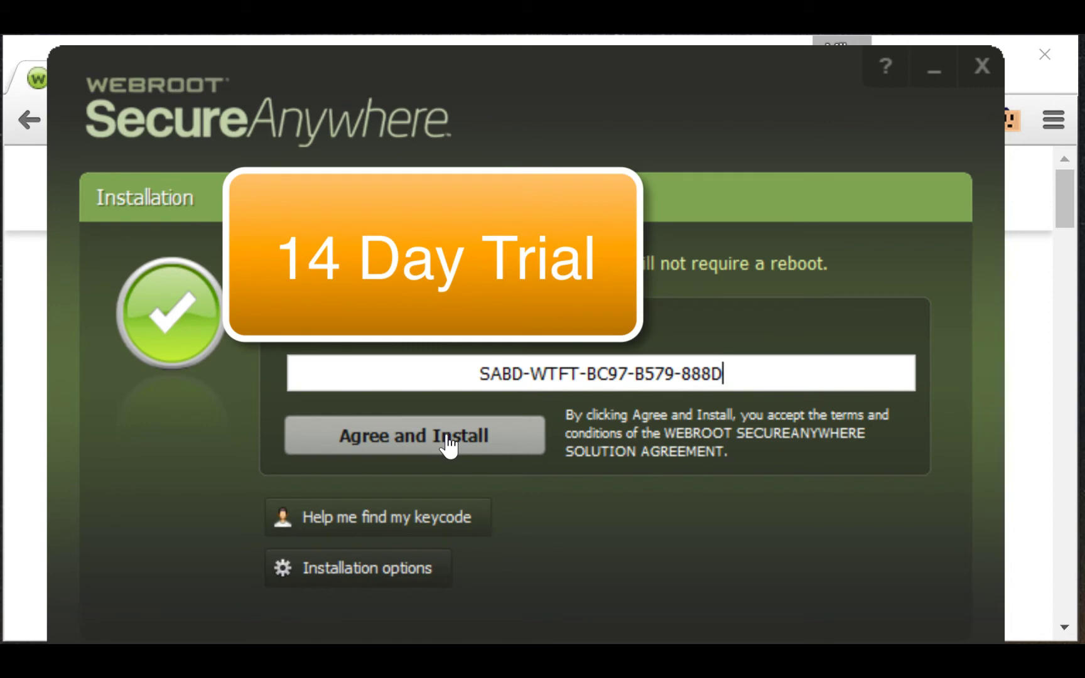
pyautogui.click(448, 437)
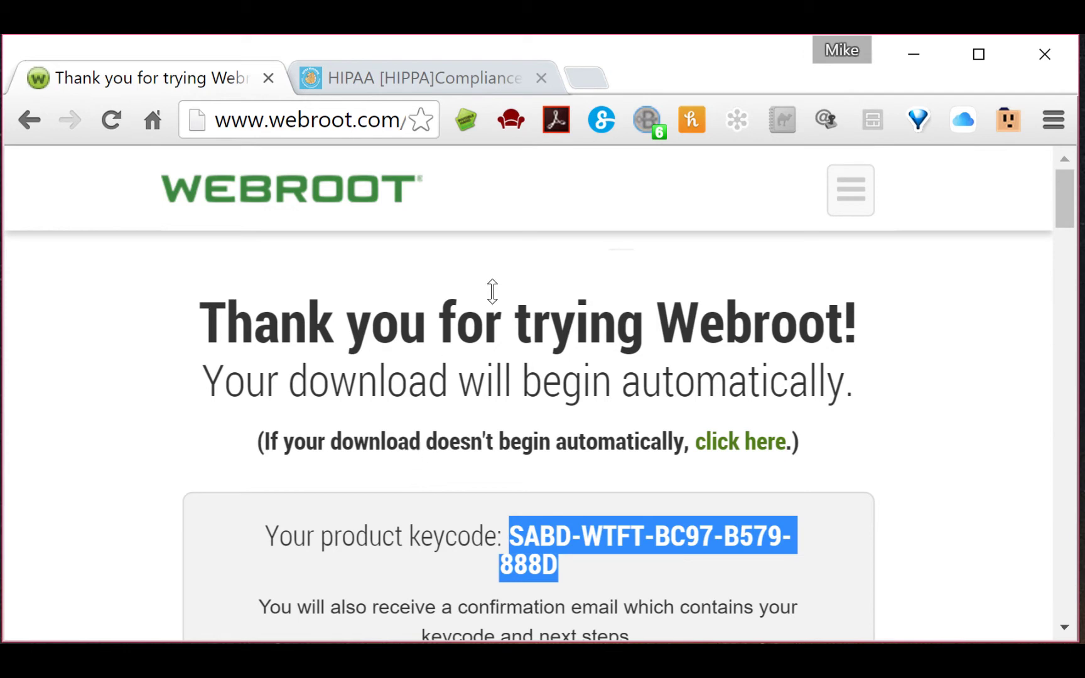
pyautogui.click(534, 358)
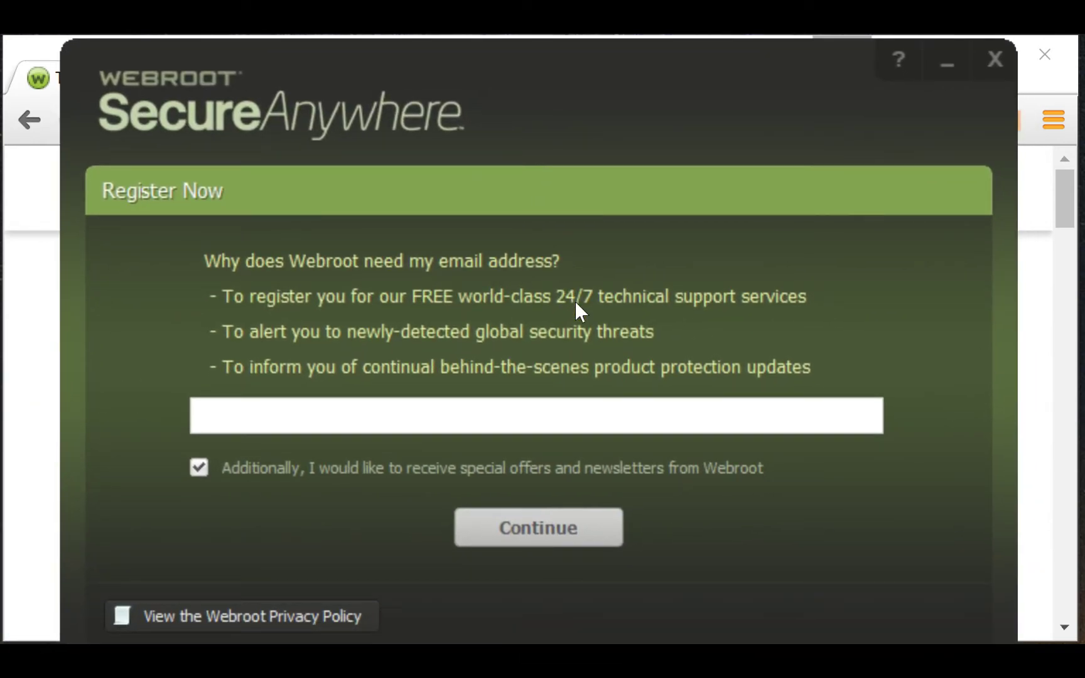
# - Uncheck the special offers and newsletters option on the registration screen
pyautogui.press('space')
pyautogui.press('Tab')
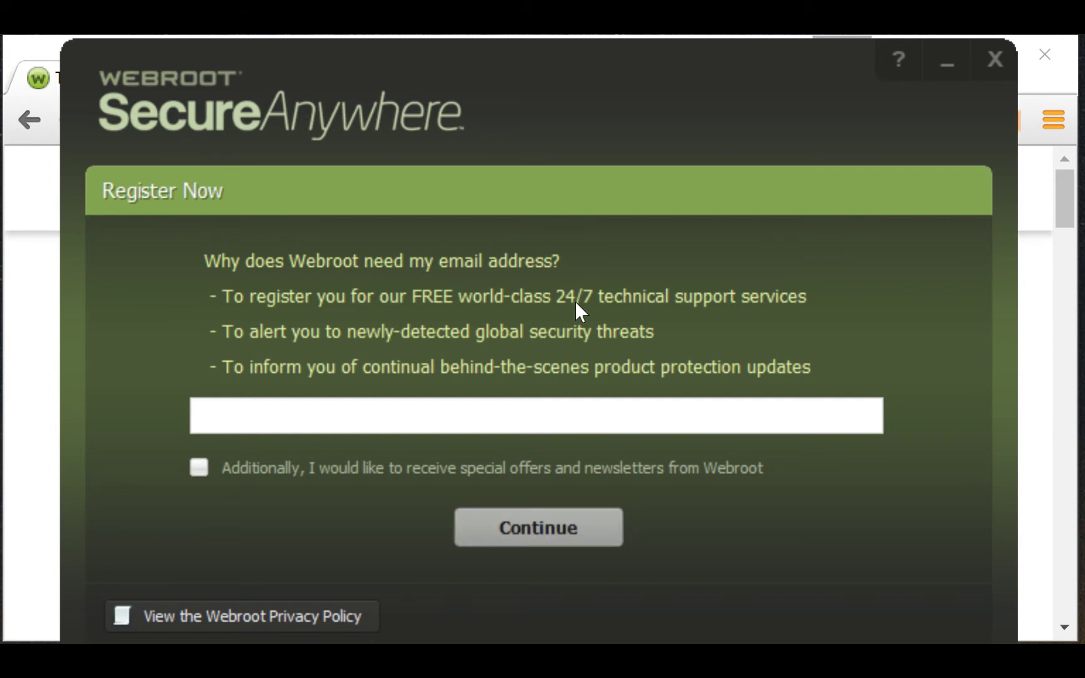
pyautogui.press('Return')
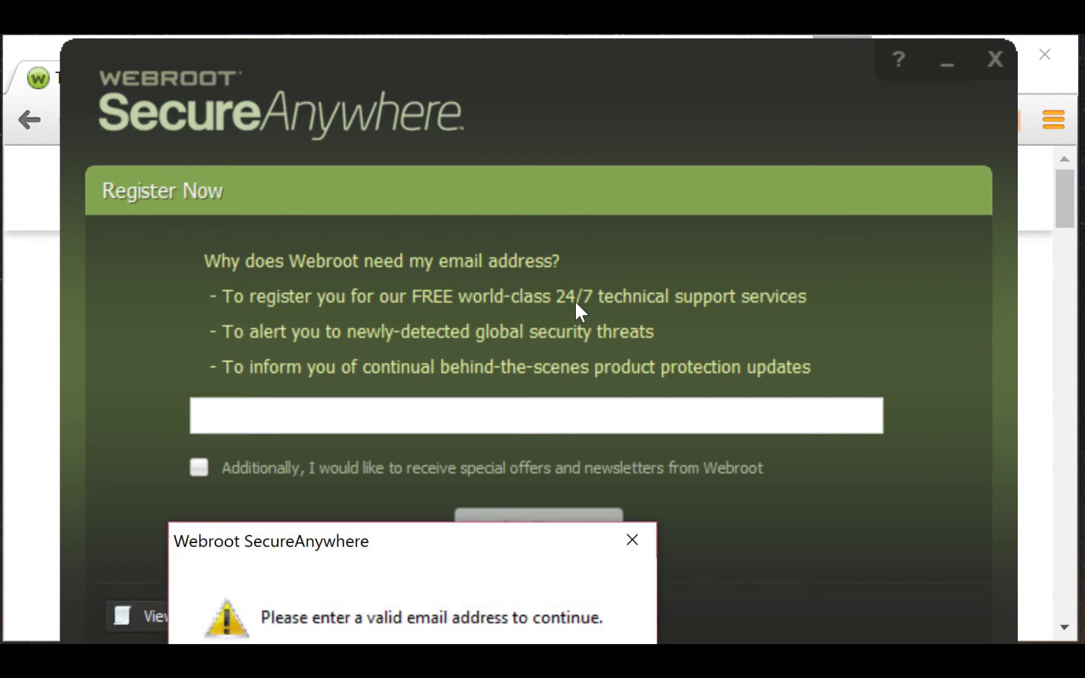
pyautogui.press('Return')
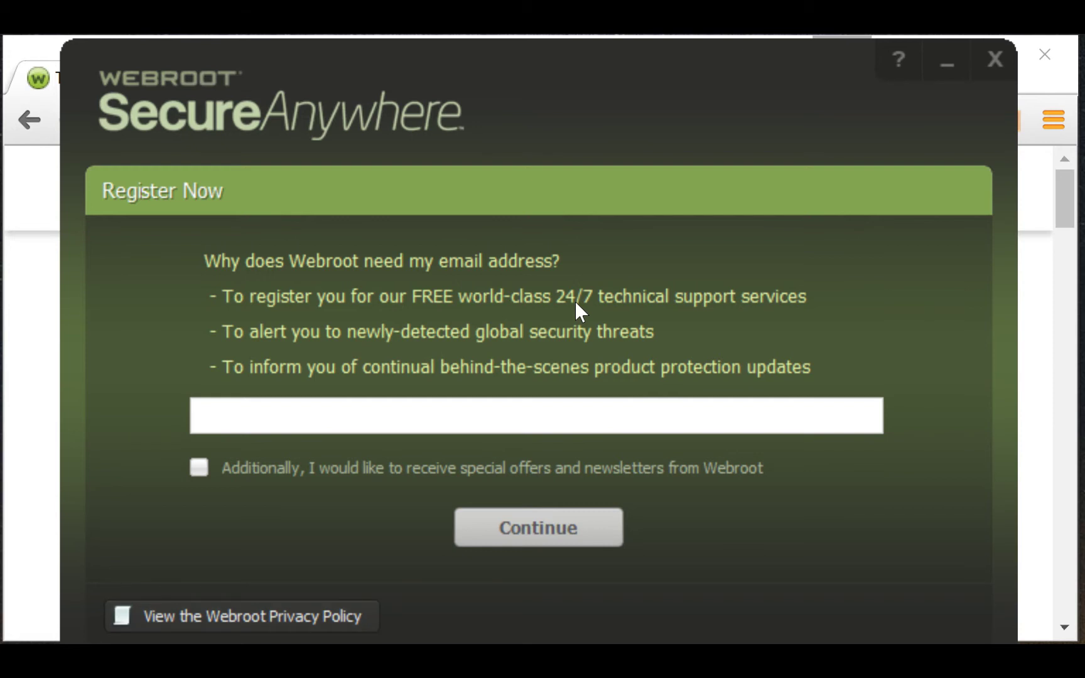
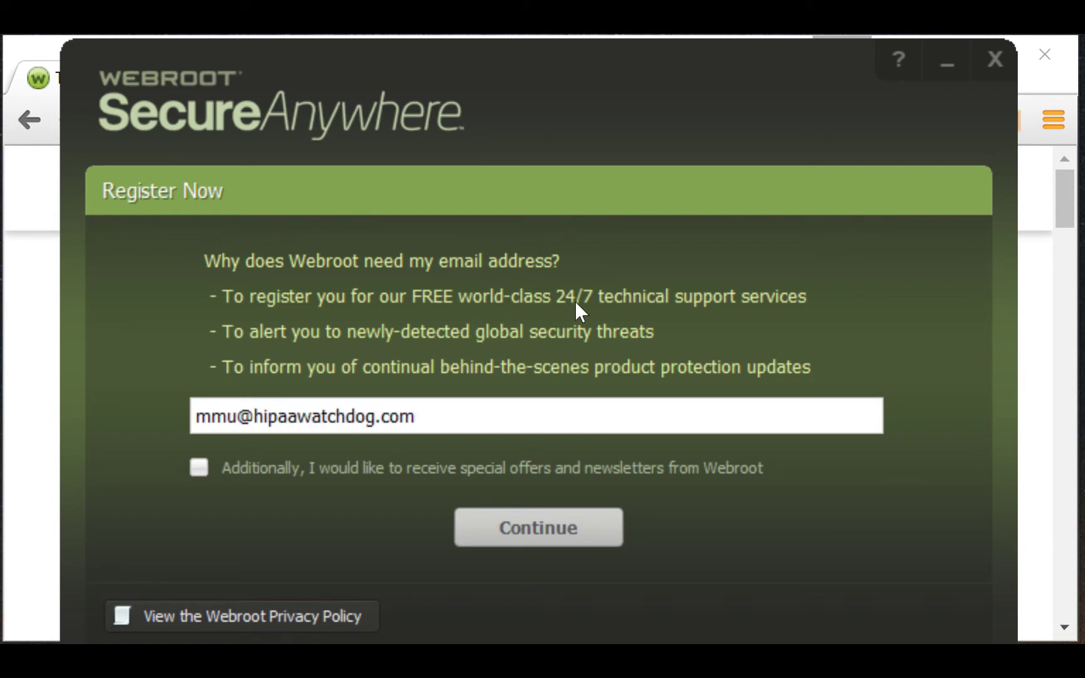
# - Enter the registration email address and submit it to start the first scan
pyautogui.press('Return')
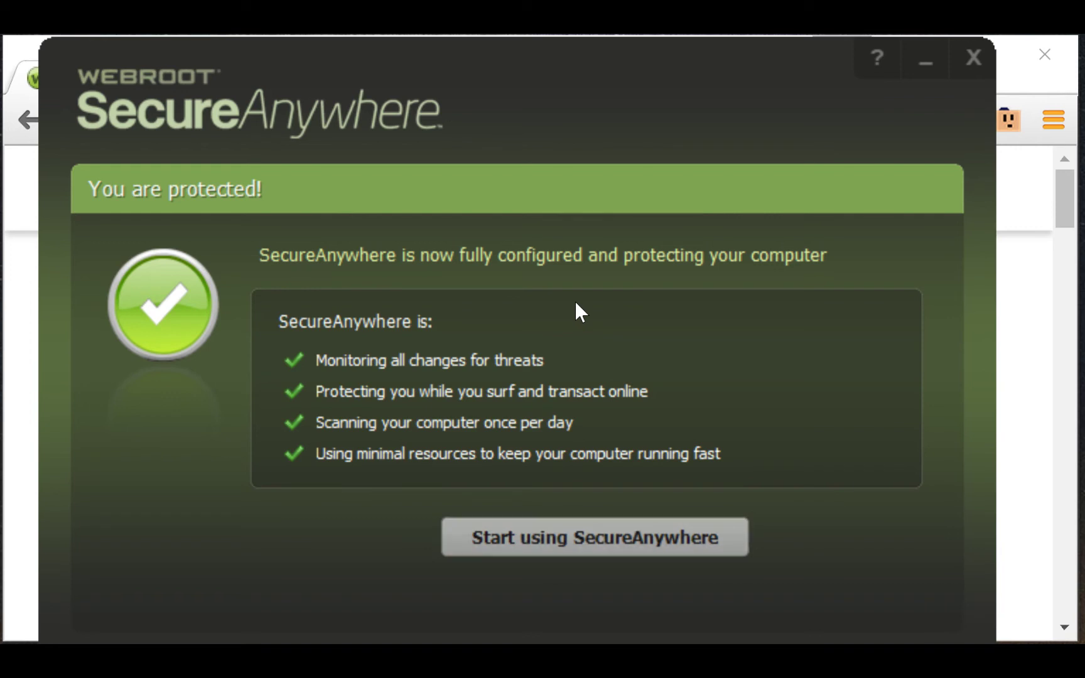
# - Choose Start using SecureAnywhere to reach the Protected dashboard with 14 days left
pyautogui.press('Return')
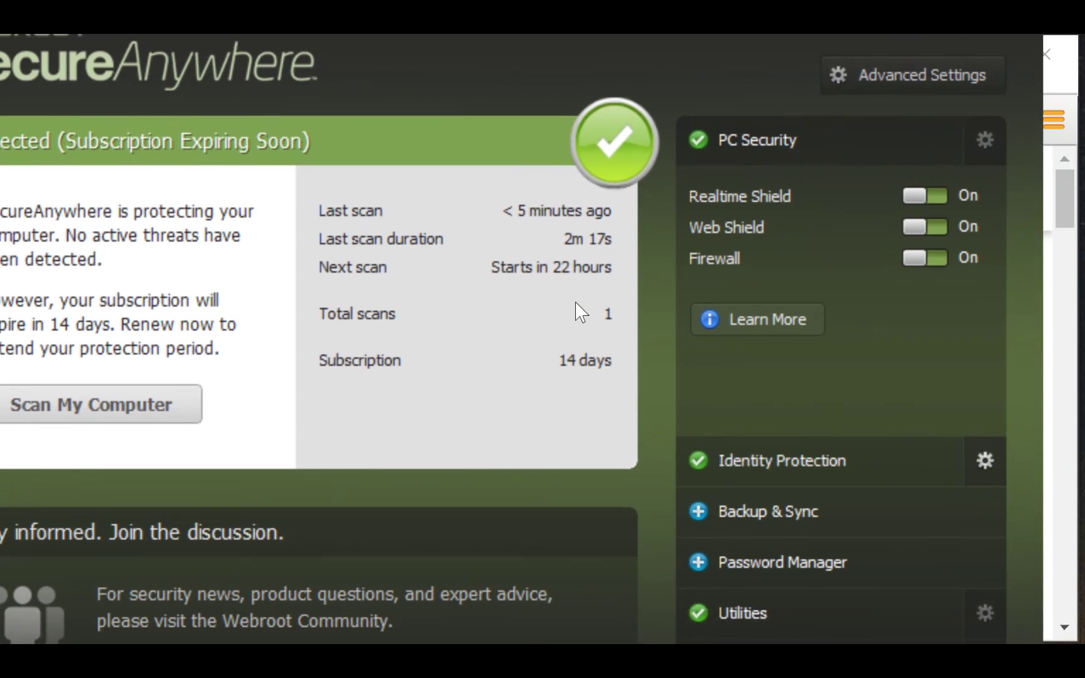
# - Move the SecureAnywhere window into view and open Advanced Settings
pyautogui.moveTo(575, 302)
pyautogui.mouseDown()
pyautogui.moveTo(297, 258)
pyautogui.moveTo(334, 244)
pyautogui.moveTo(334, 303)
pyautogui.mouseUp()
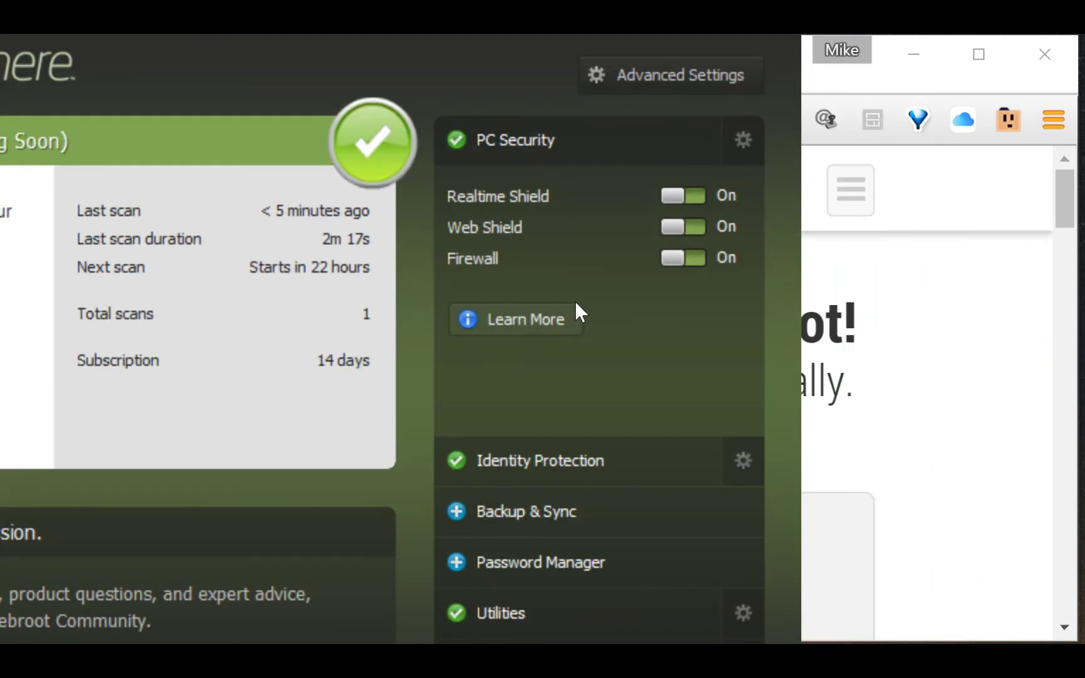
pyautogui.moveTo(576, 302)
pyautogui.mouseDown()
pyautogui.moveTo(759, 298)
pyautogui.moveTo(774, 261)
pyautogui.moveTo(829, 244)
pyautogui.moveTo(579, 302)
pyautogui.moveTo(563, 371)
pyautogui.moveTo(509, 345)
pyautogui.moveTo(694, 395)
pyautogui.moveTo(530, 309)
pyautogui.mouseUp()
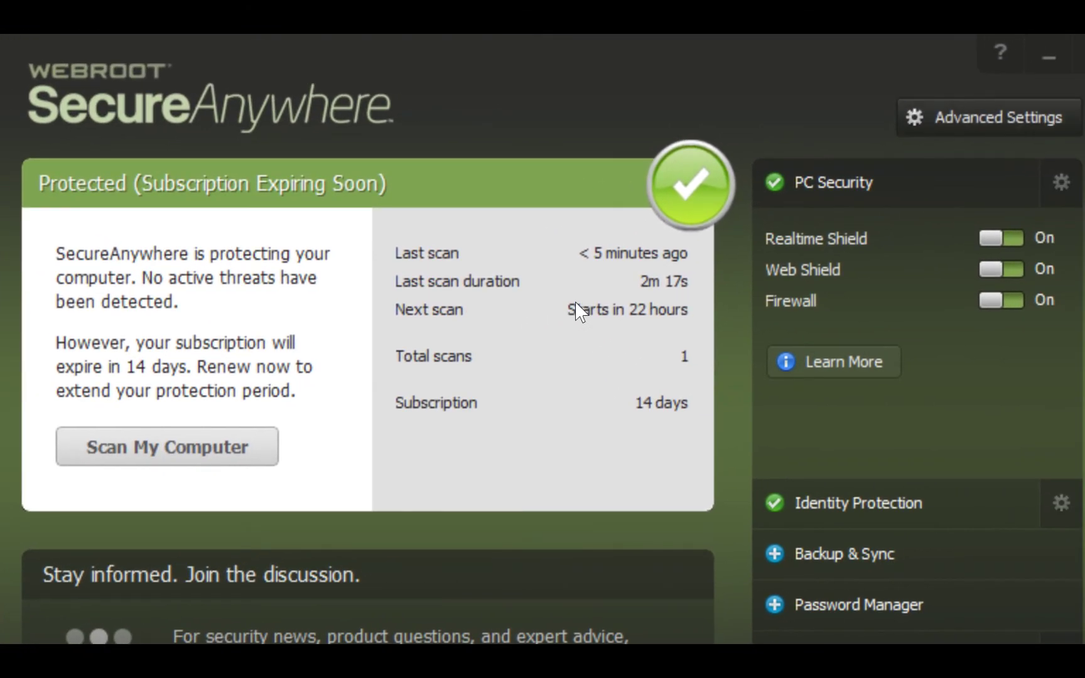
pyautogui.click(983, 118)
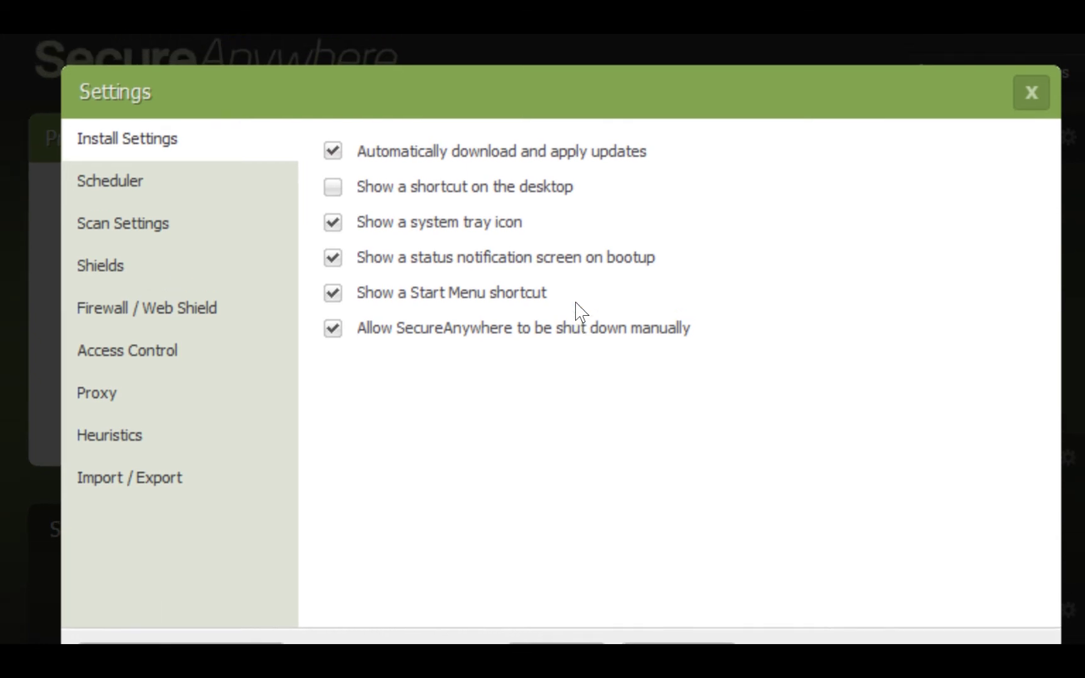
# - Step through the Settings pages from Scheduler to Import / Export, stop on Heuristics, then close Settings
pyautogui.click(109, 155)
pyautogui.press('Down')
pyautogui.press('Down')
pyautogui.press('Down')
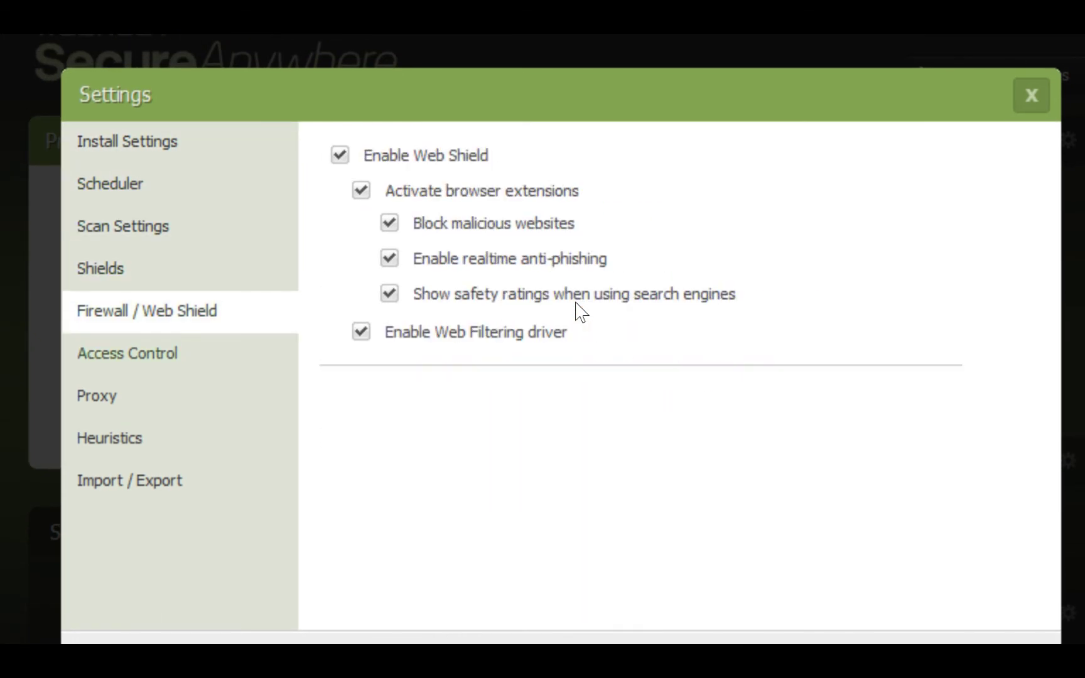
pyautogui.press('Down')
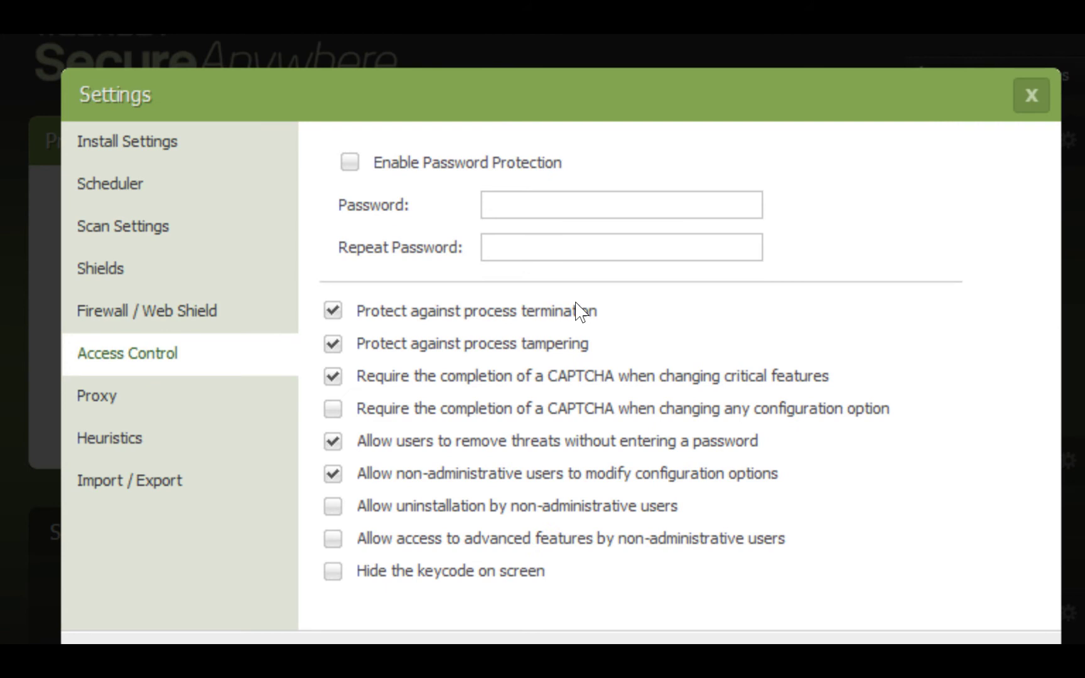
pyautogui.press('Down')
pyautogui.press('Down')
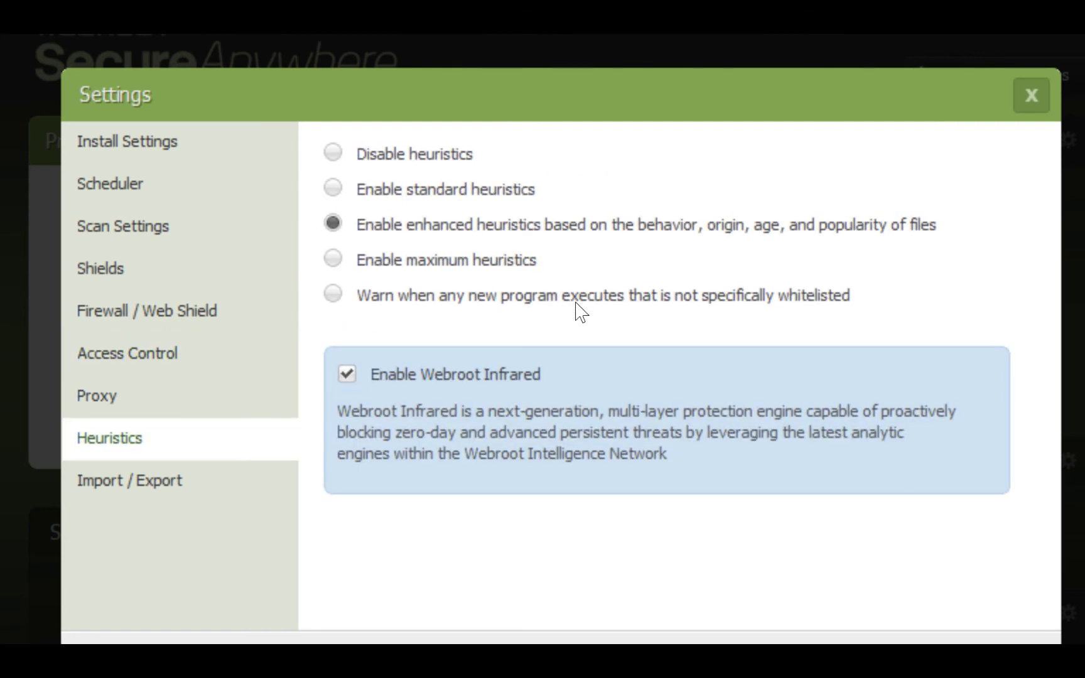
pyautogui.press('Down')
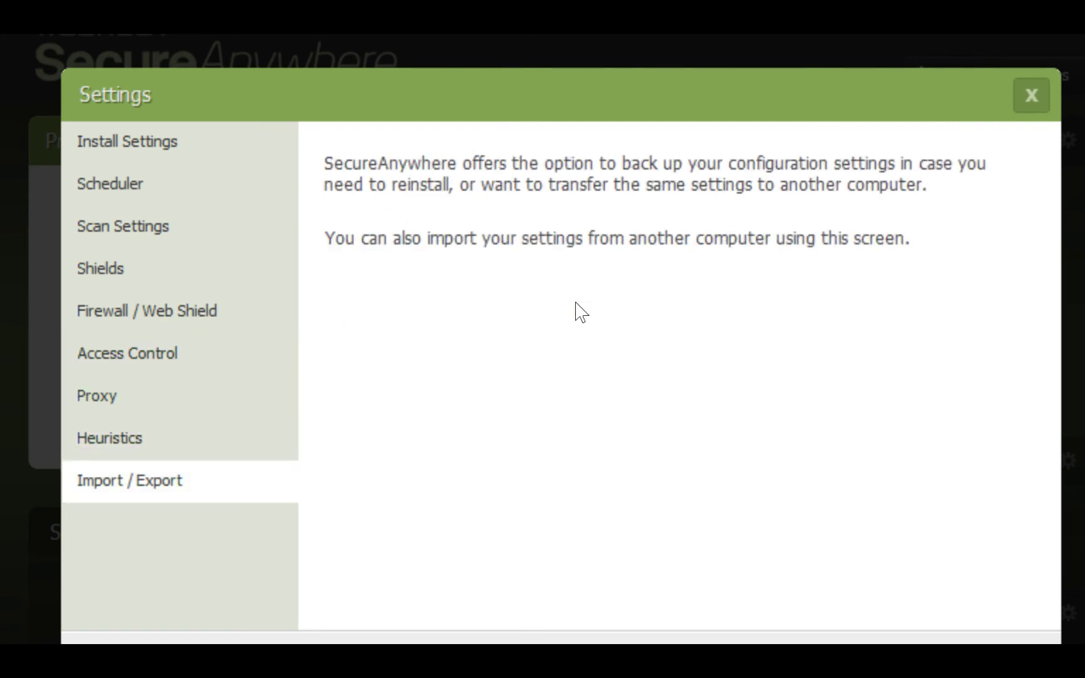
pyautogui.press('Up')
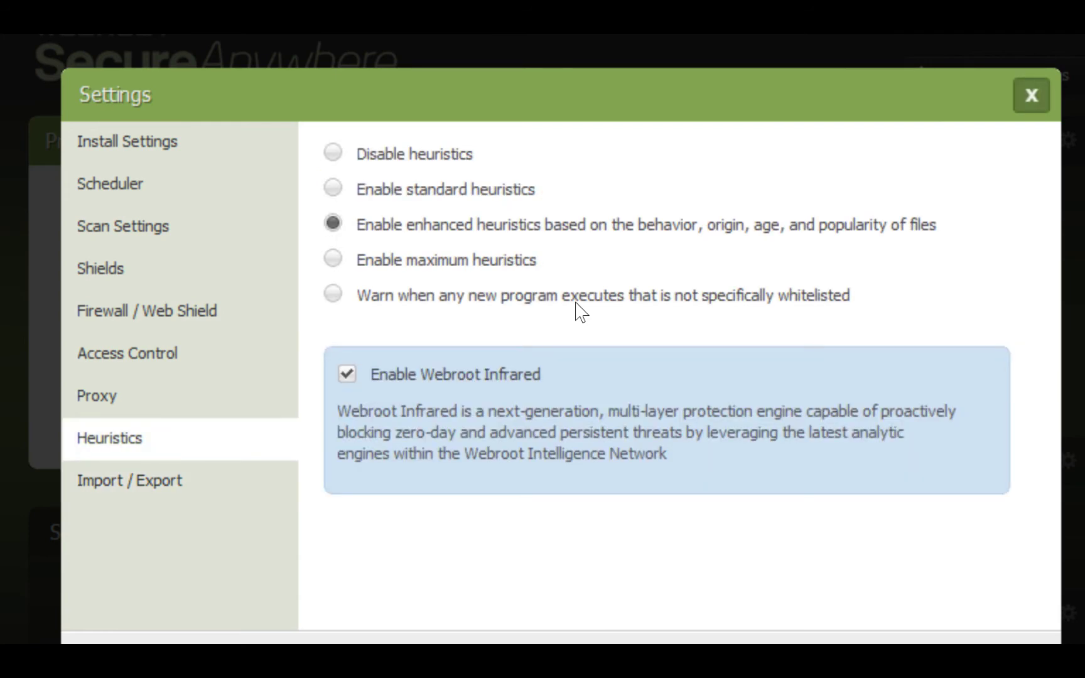
pyautogui.press('Escape')
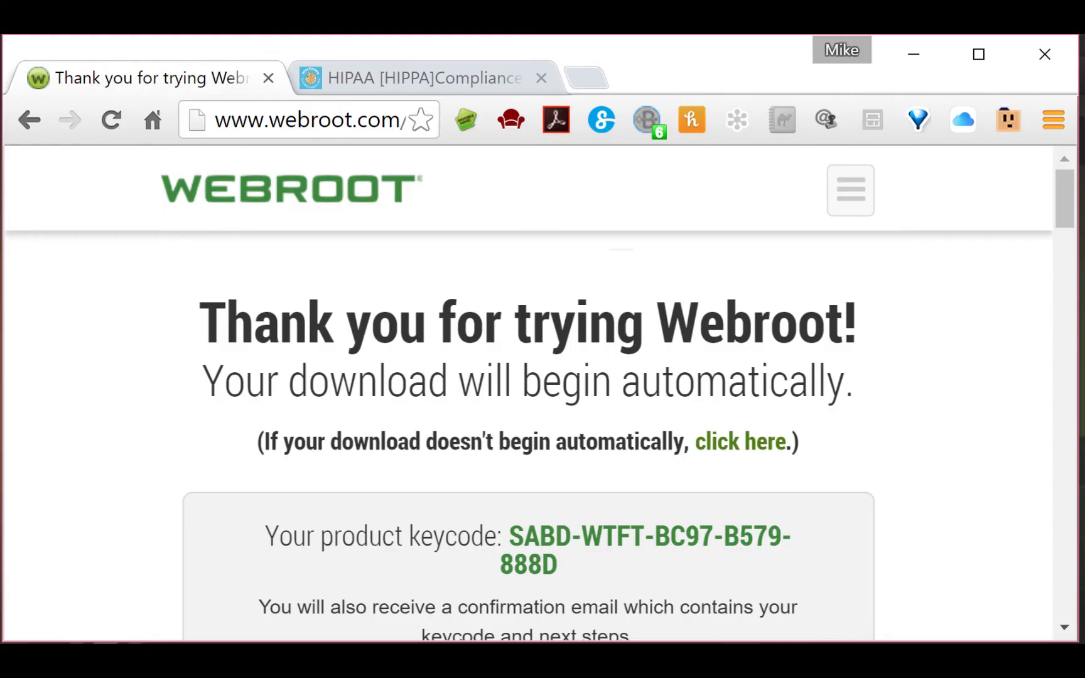
# - Go back twice to the PC & Mobile Antivirus page showing the $29.99, $44.99 and $59.99 plans
pyautogui.click(25, 117)
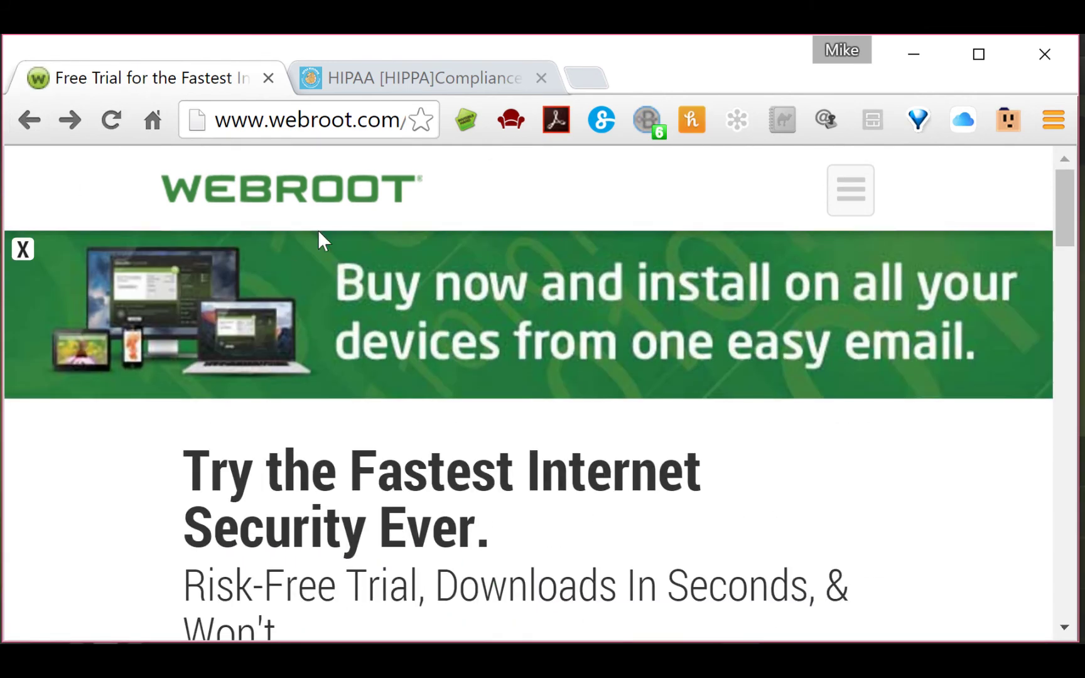
pyautogui.click(24, 121)
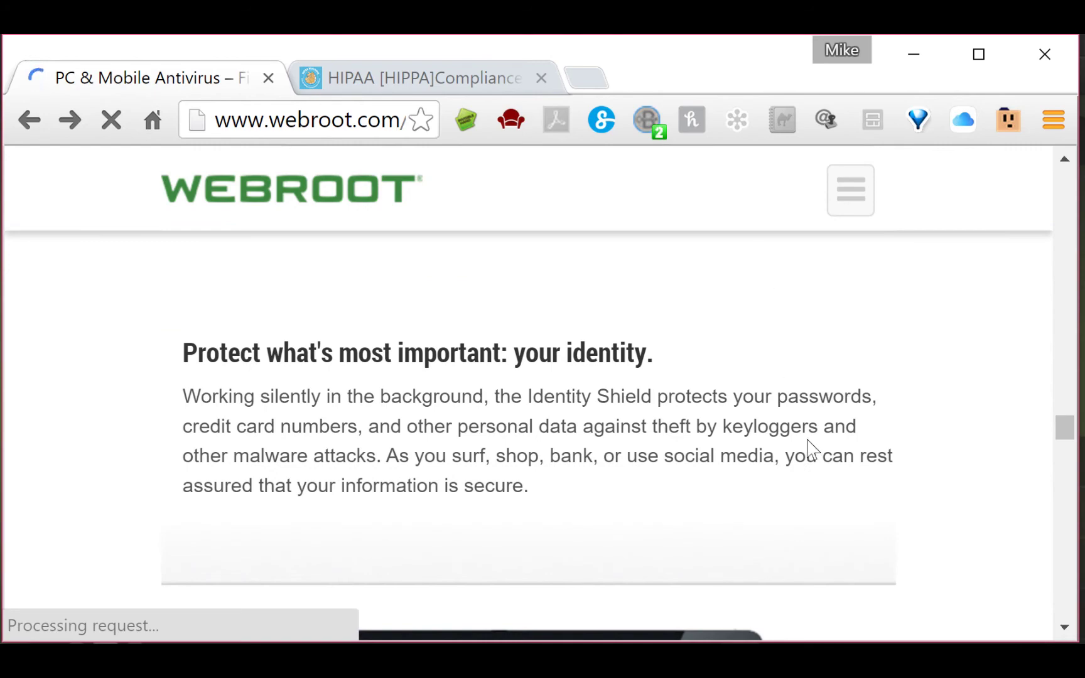
pyautogui.scroll(10, 820, 441)
pyautogui.scroll(10, 830, 472)
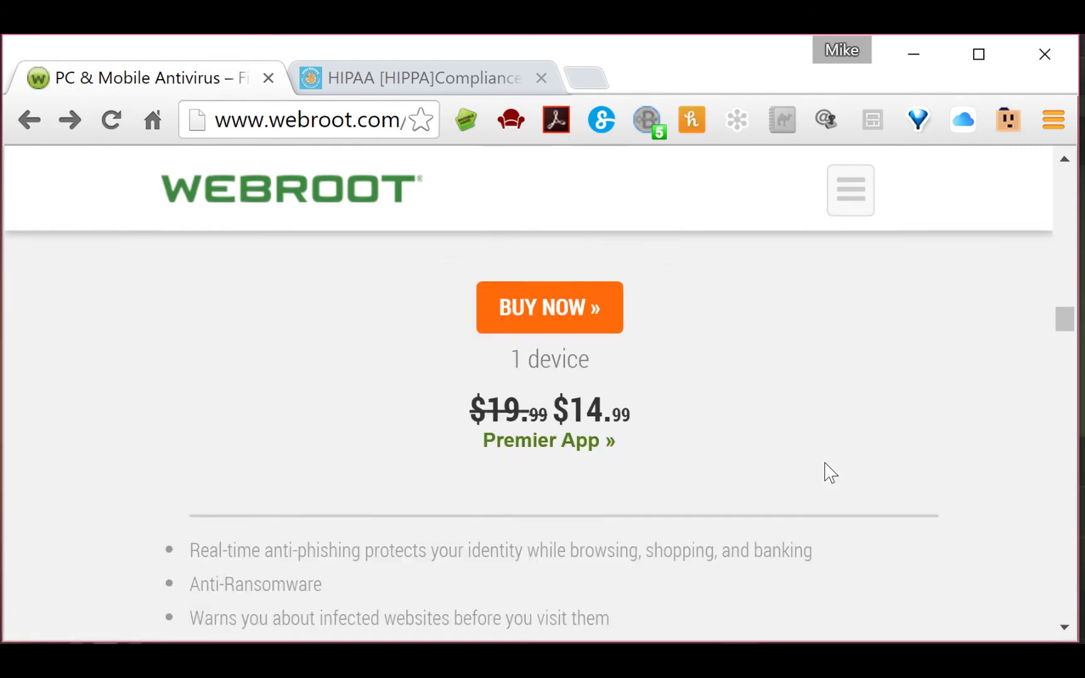
pyautogui.scroll(-10, 826, 472)
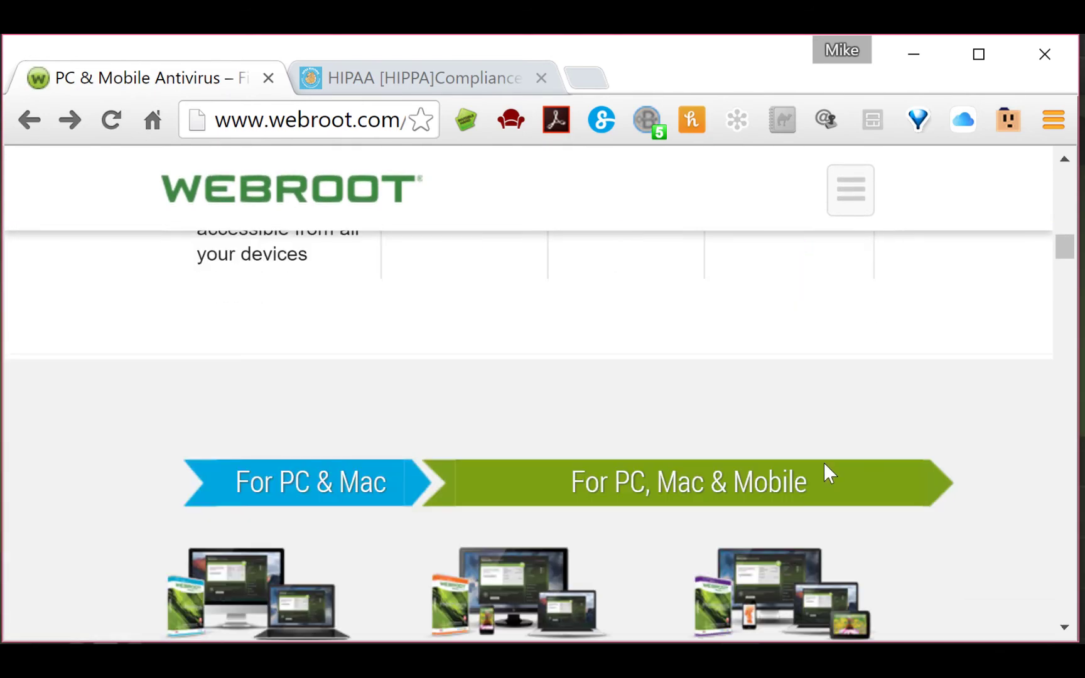
pyautogui.scroll(4, 827, 472)
pyautogui.scroll(-2, 826, 473)
pyautogui.scroll(-1, 827, 475)
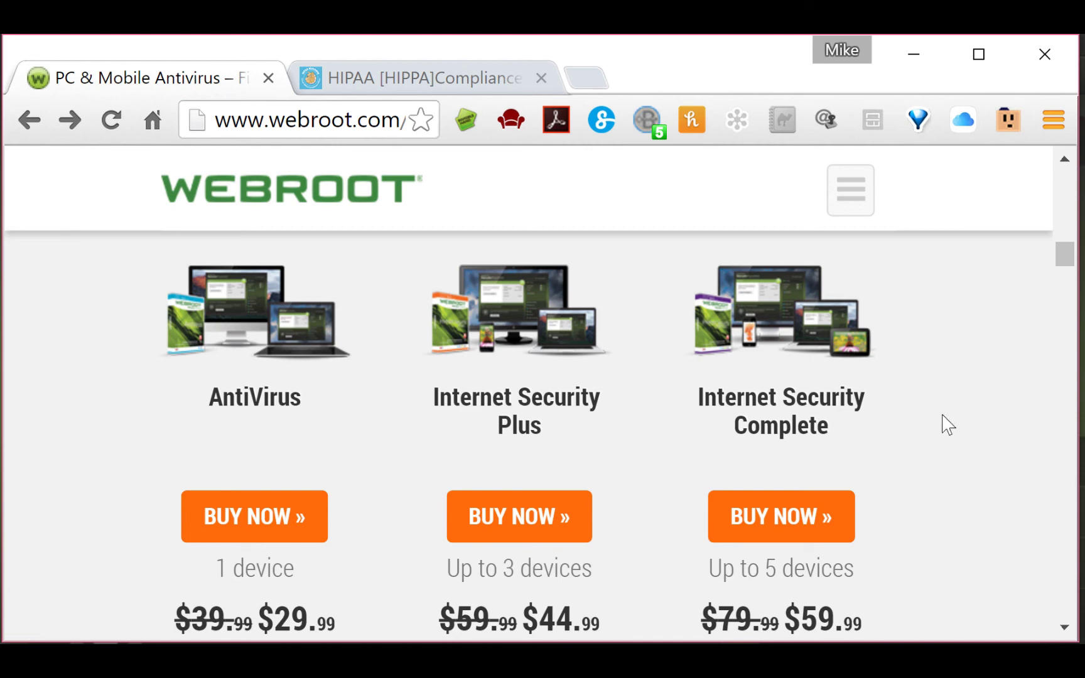
pyautogui.scroll(-4, 945, 425)
pyautogui.scroll(6, 945, 422)
pyautogui.scroll(-2, 942, 422)
pyautogui.scroll(-4, 792, 434)
pyautogui.scroll(4, 793, 432)
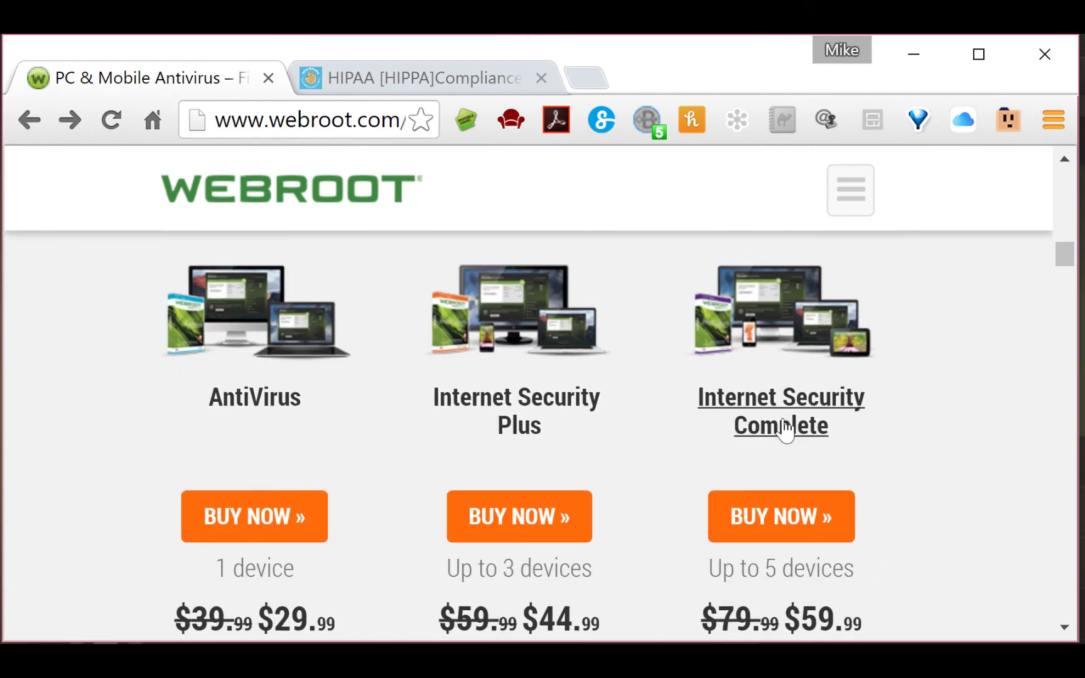
pyautogui.scroll(-10, 816, 465)
pyautogui.scroll(12, 801, 506)
pyautogui.scroll(-4, 798, 521)
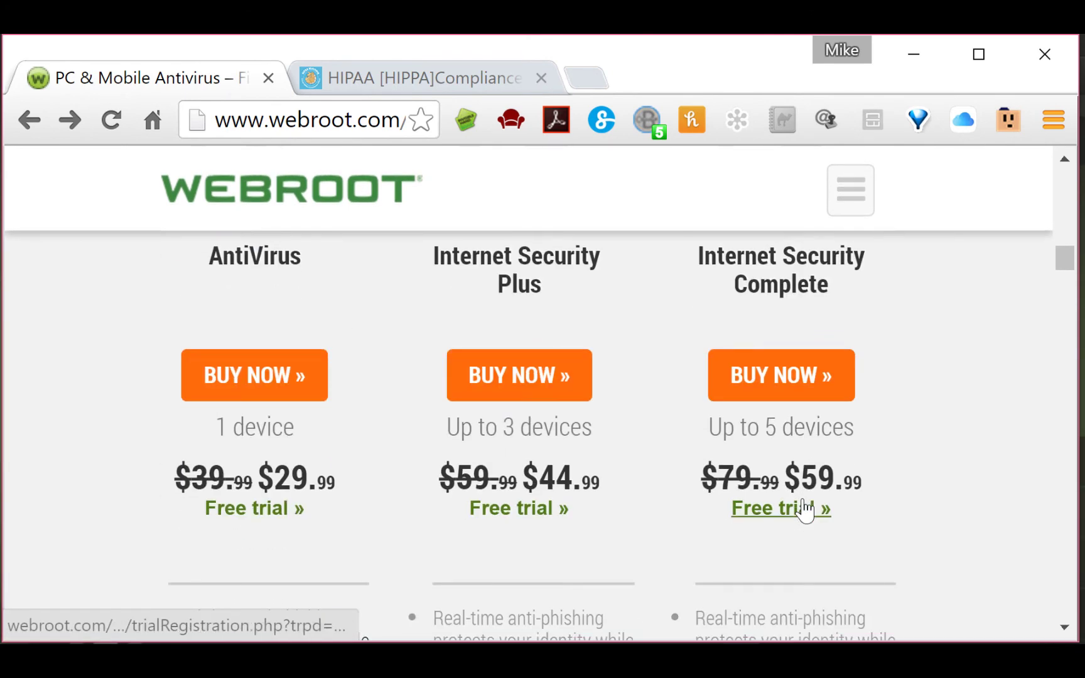
pyautogui.scroll(4, 628, 496)
pyautogui.scroll(-16, 594, 531)
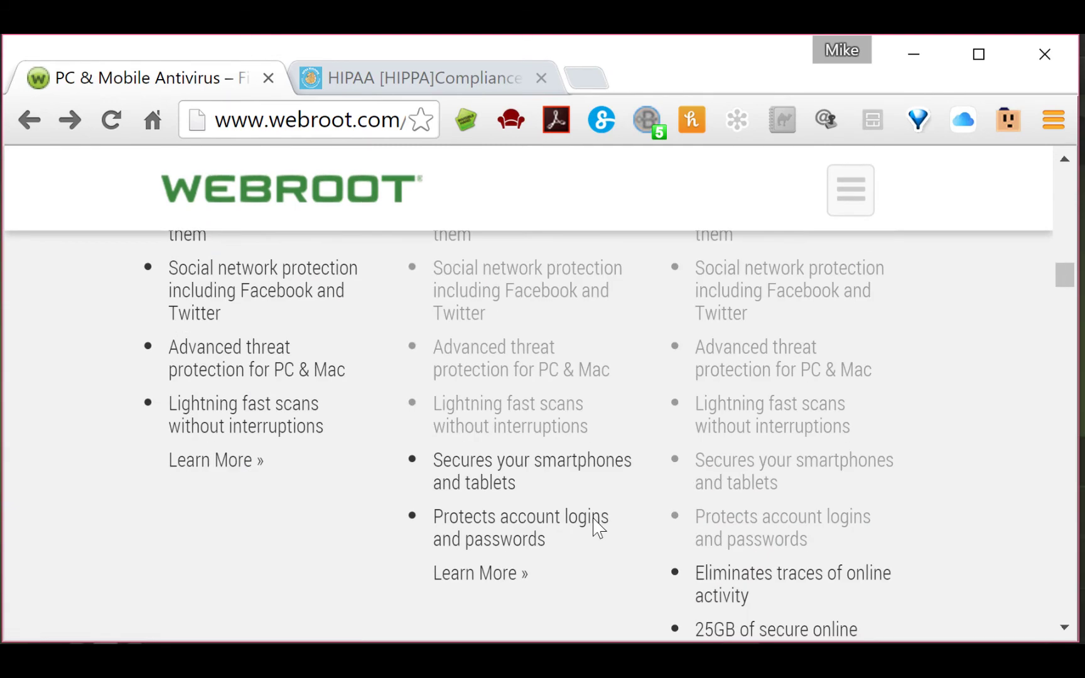
pyautogui.scroll(12, 600, 526)
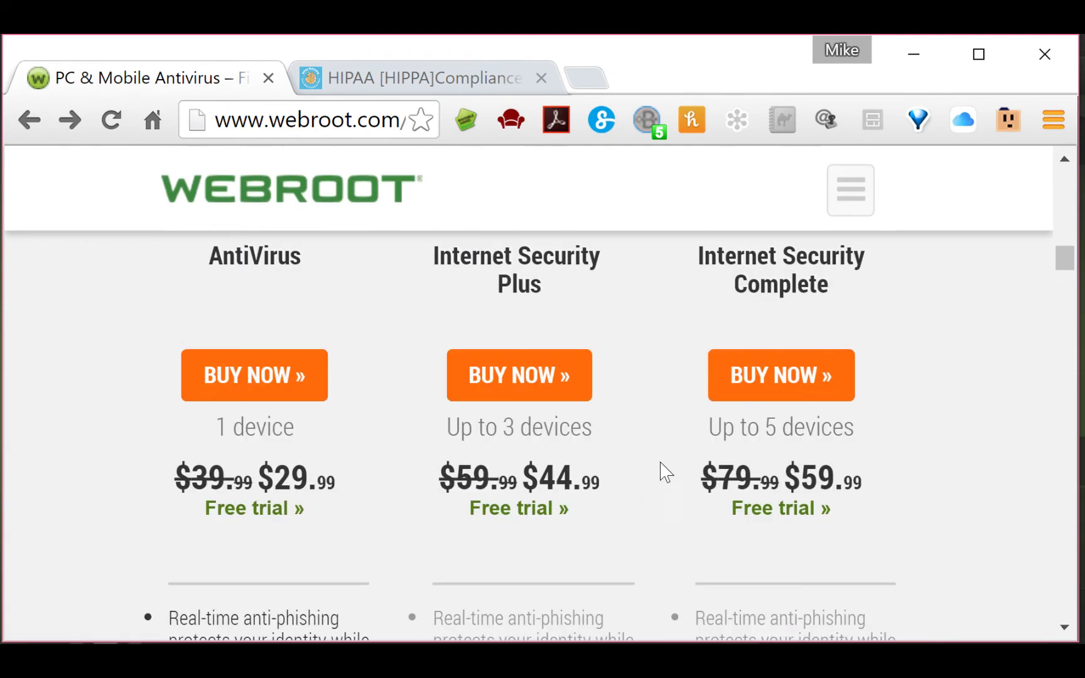
pyautogui.scroll(-6, 607, 389)
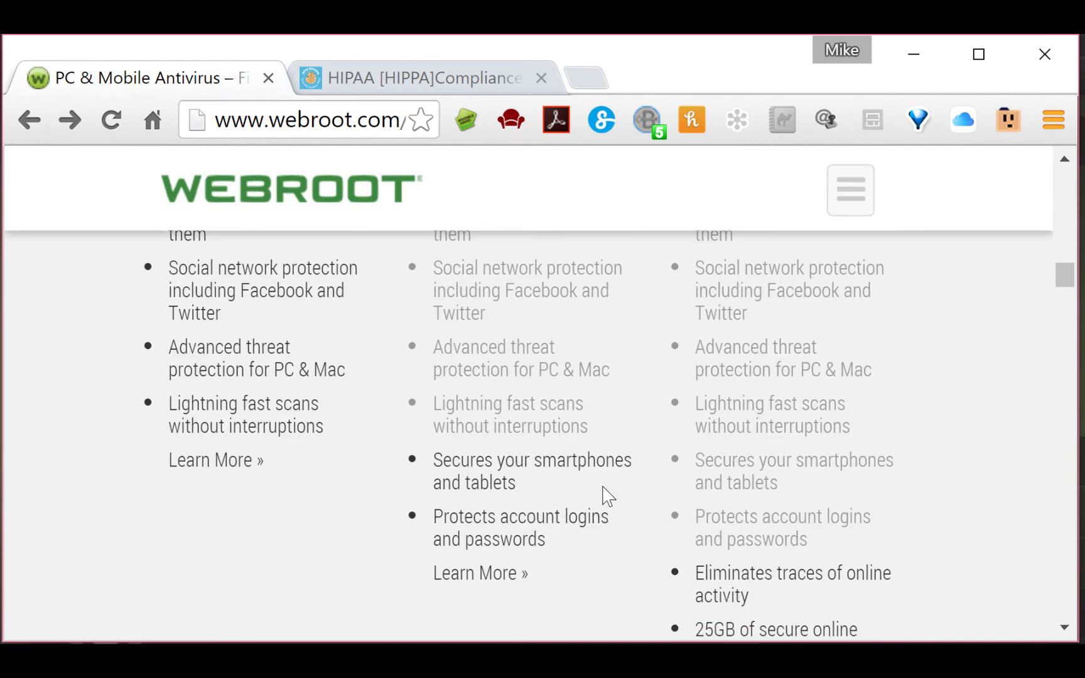
pyautogui.scroll(6, 607, 496)
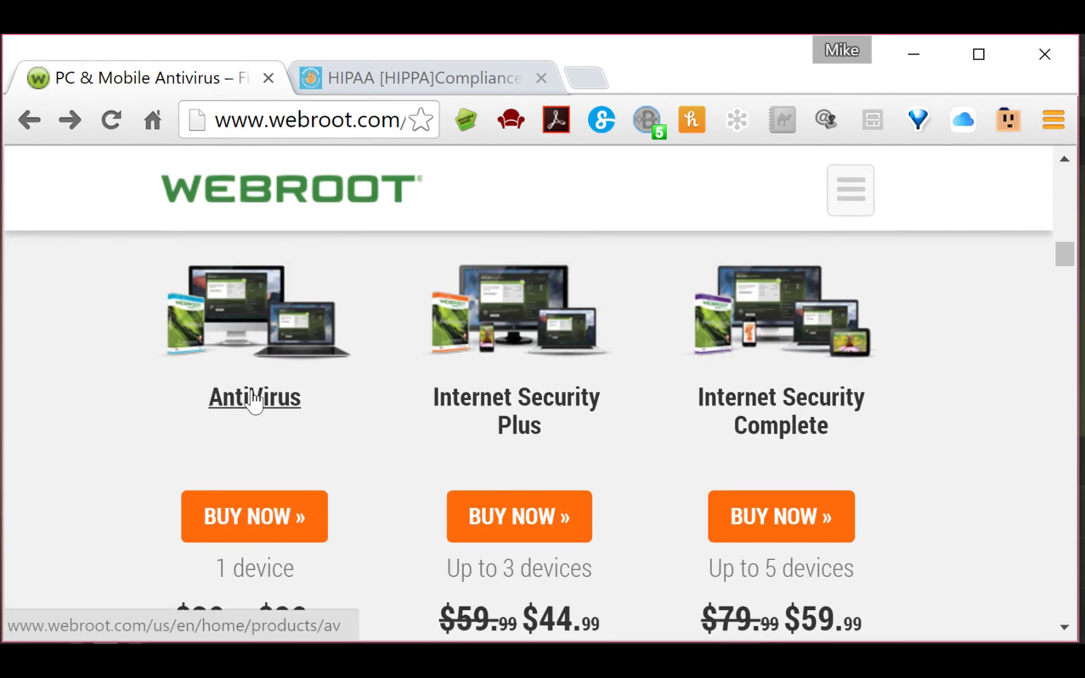
pyautogui.scroll(-8, 301, 453)
pyautogui.scroll(4, 402, 470)
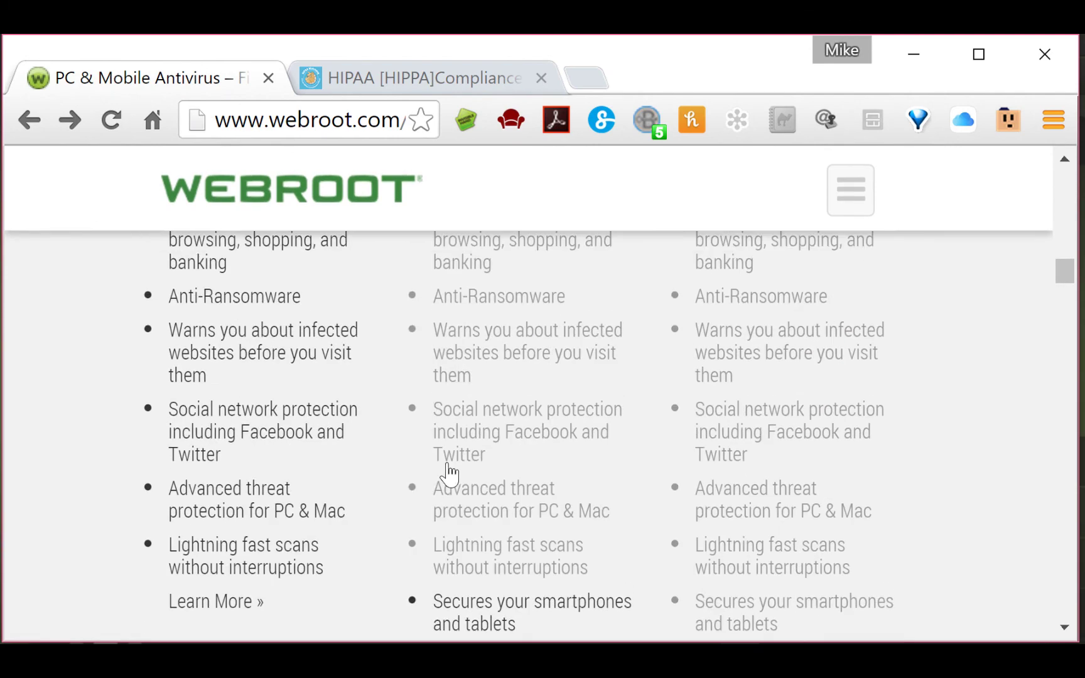
pyautogui.scroll(4, 447, 468)
pyautogui.scroll(8, 463, 477)
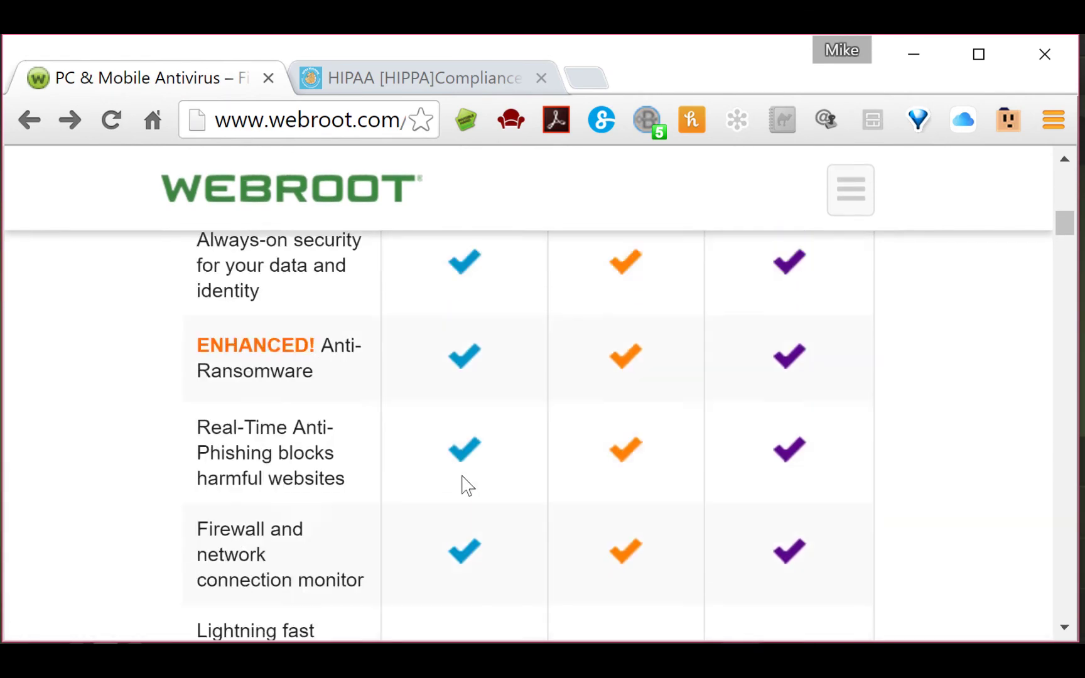
pyautogui.scroll(10, 465, 486)
pyautogui.scroll(-10, 464, 488)
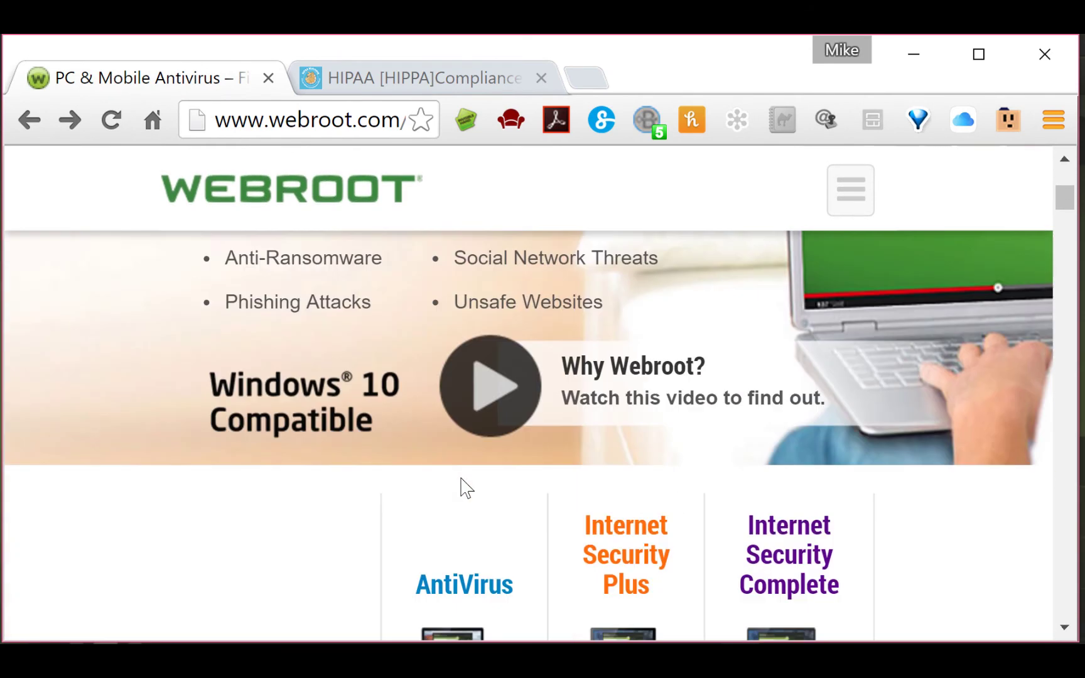
pyautogui.scroll(-12, 645, 503)
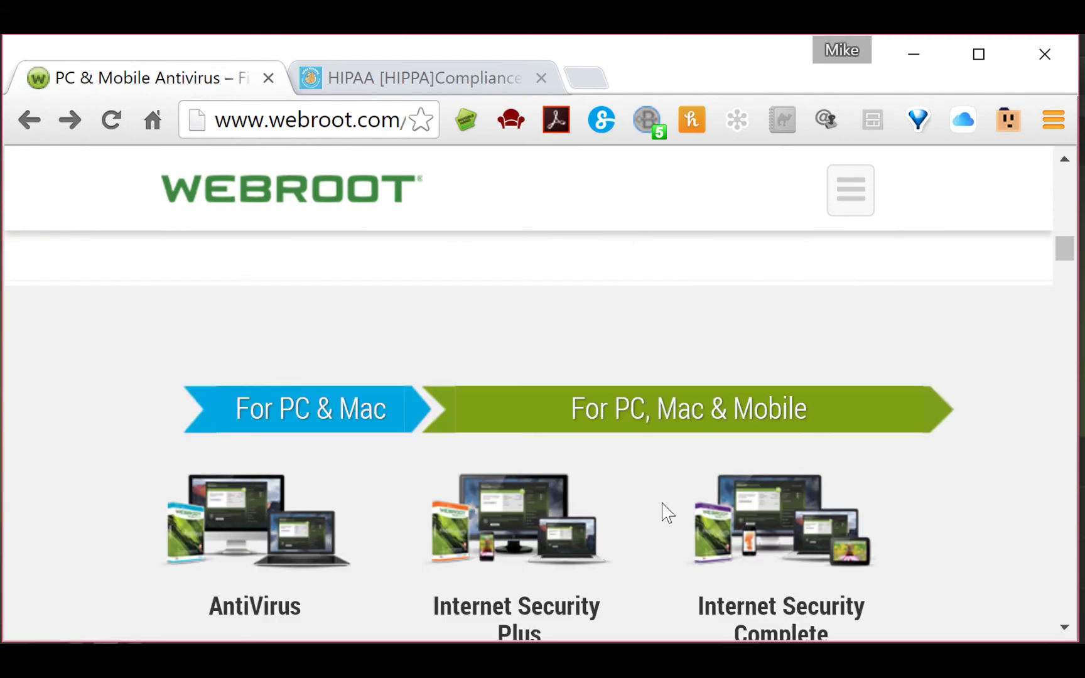
pyautogui.scroll(-5, 671, 518)
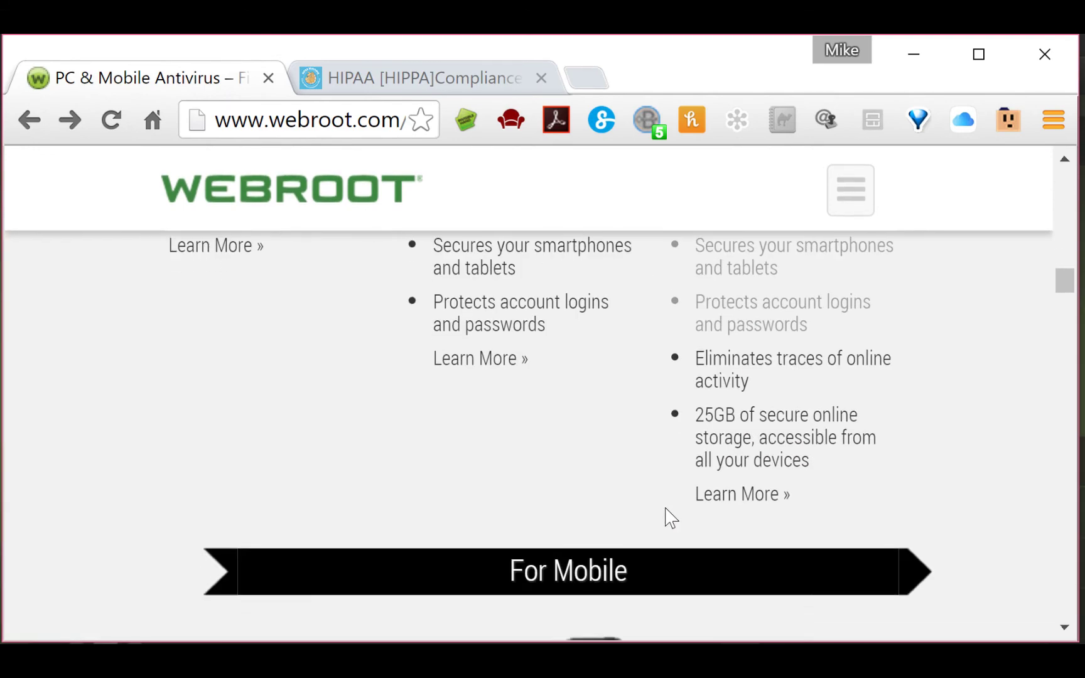
pyautogui.scroll(8, 670, 518)
pyautogui.scroll(-1, 670, 521)
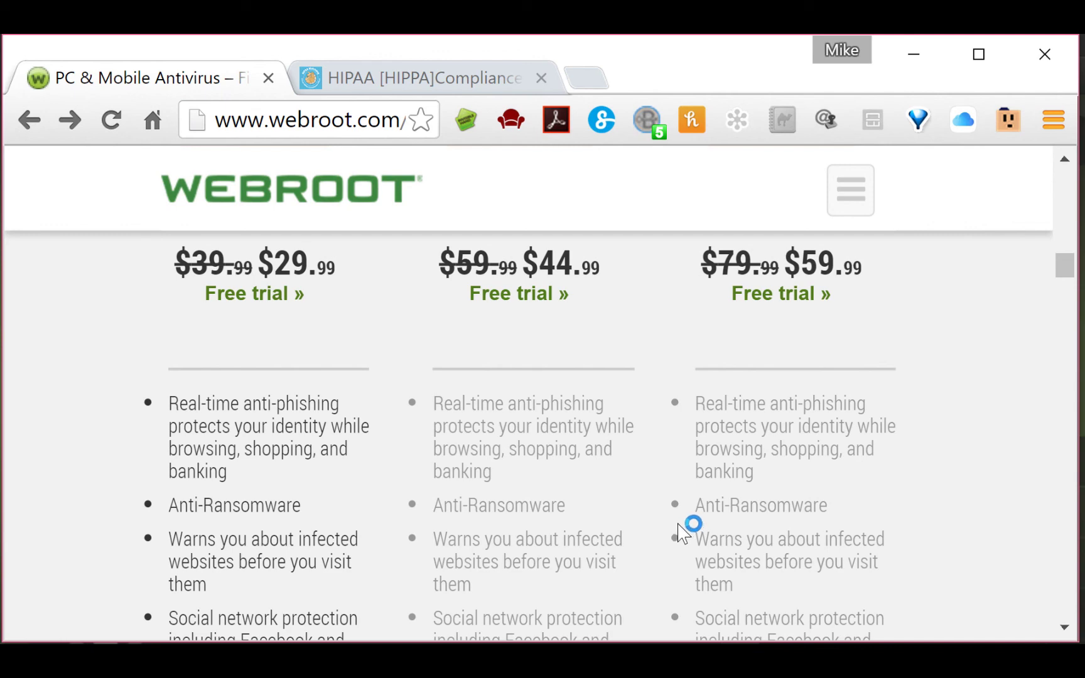
pyautogui.scroll(10, 678, 527)
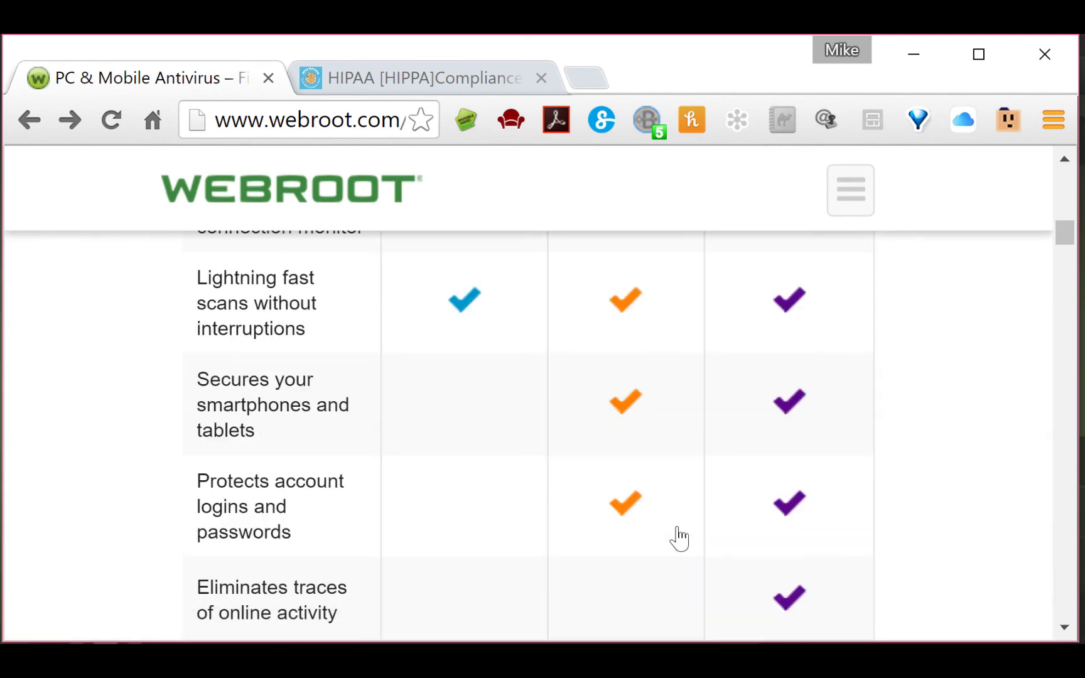
pyautogui.scroll(10, 678, 534)
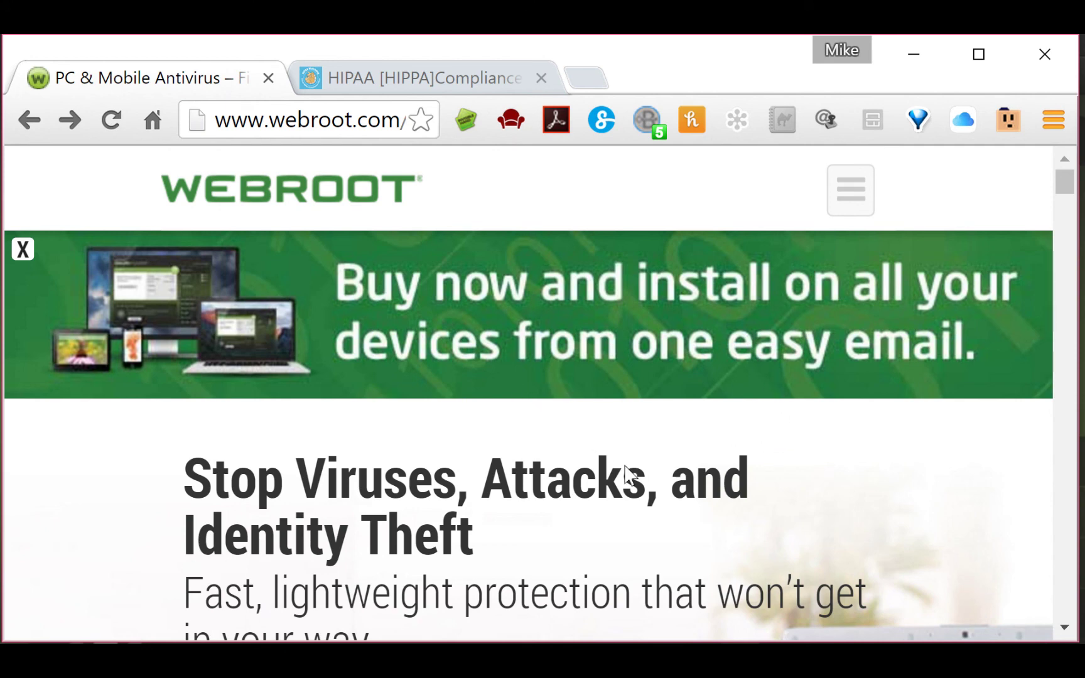
pyautogui.scroll(-2, 580, 547)
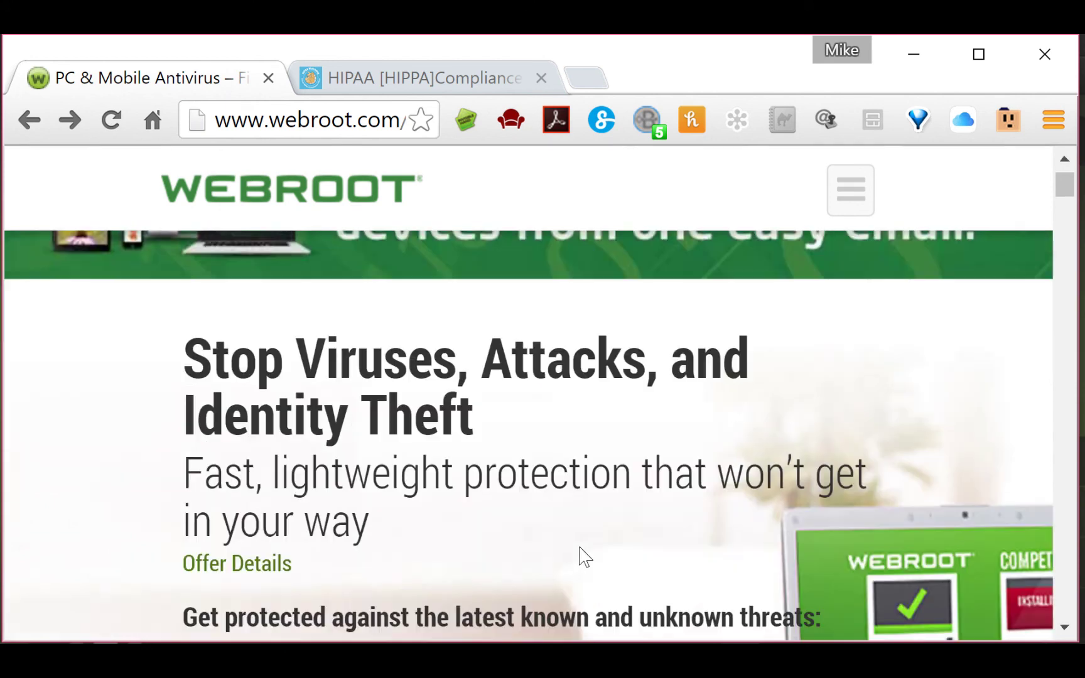
pyautogui.scroll(-5, 580, 548)
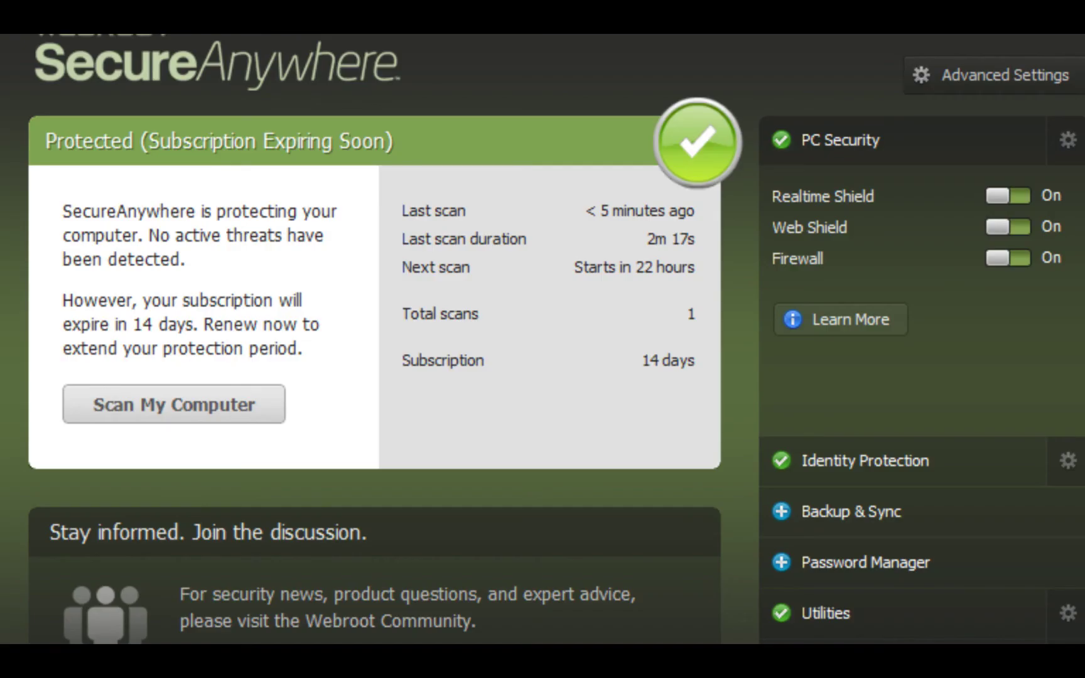